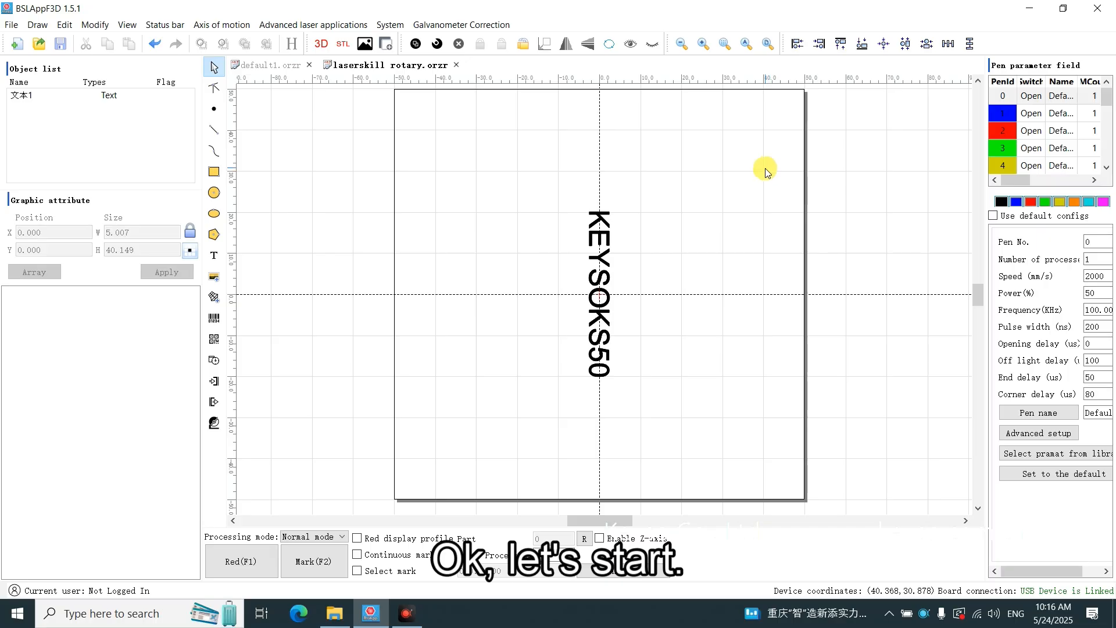
# Open the rotation and motion test configuration and check the pulse number per rotation and the reduction ratio.
pyautogui.click(226, 26)
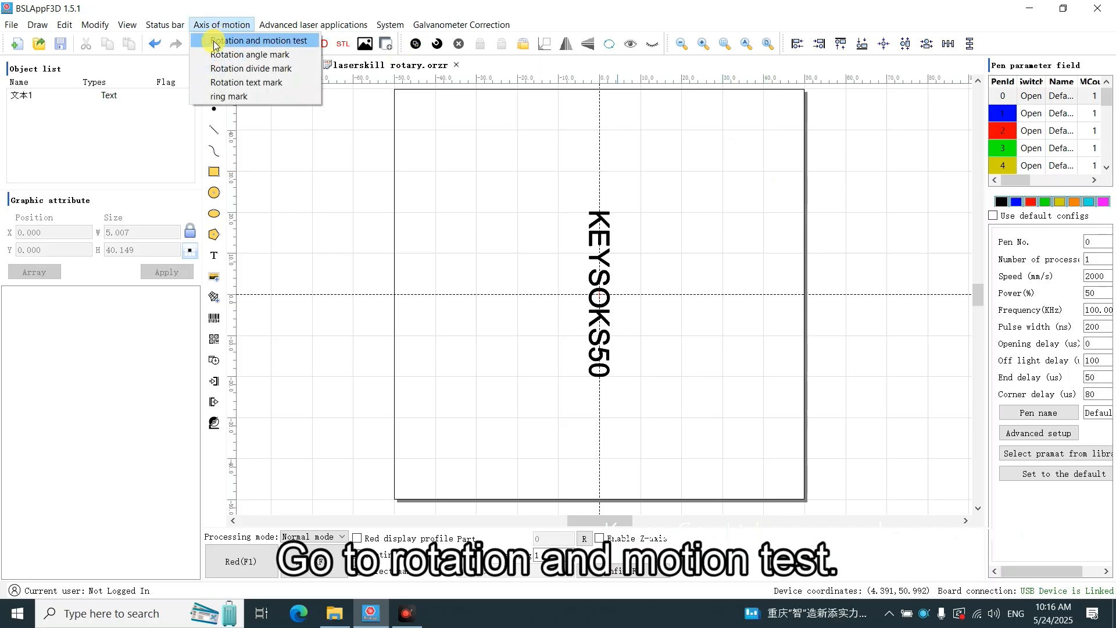
pyautogui.click(271, 41)
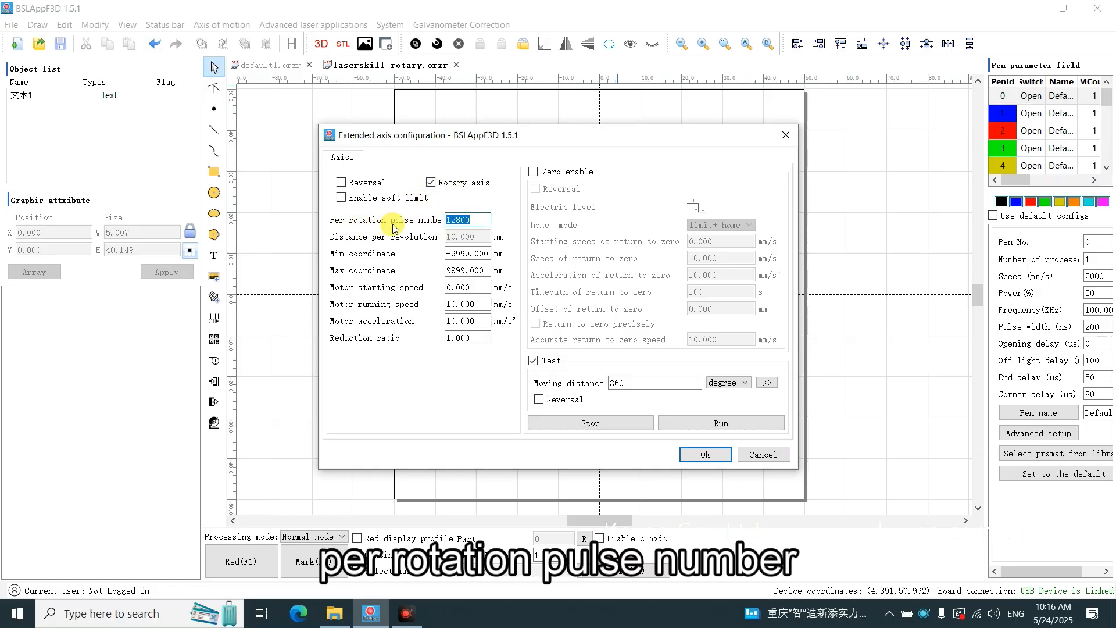
pyautogui.doubleClick(481, 219)
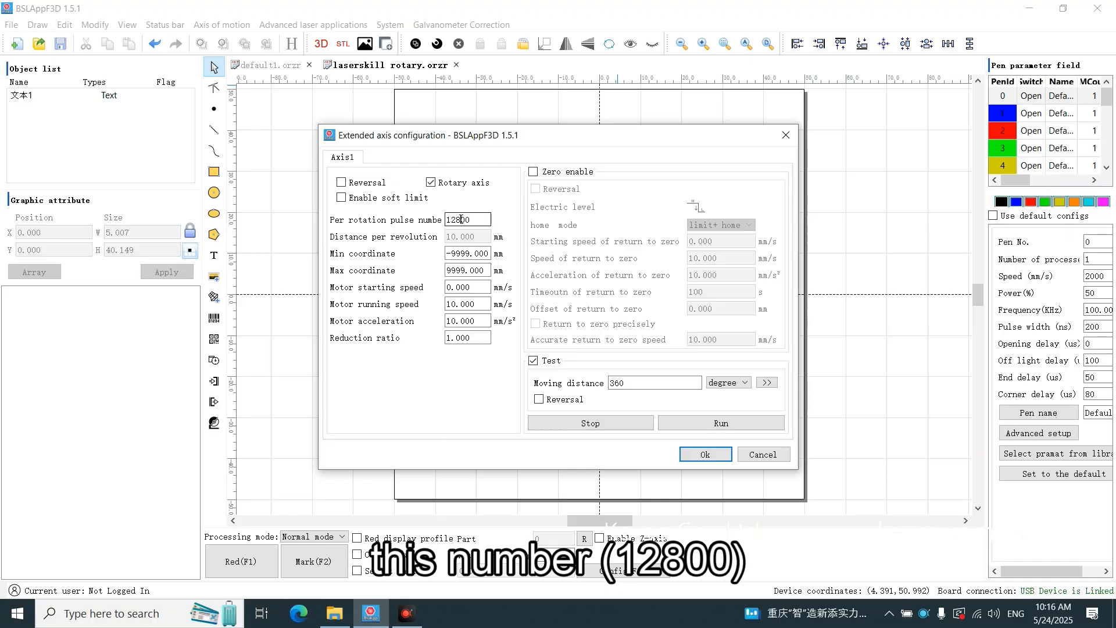
pyautogui.moveTo(481, 221); pyautogui.dragTo(462, 221)
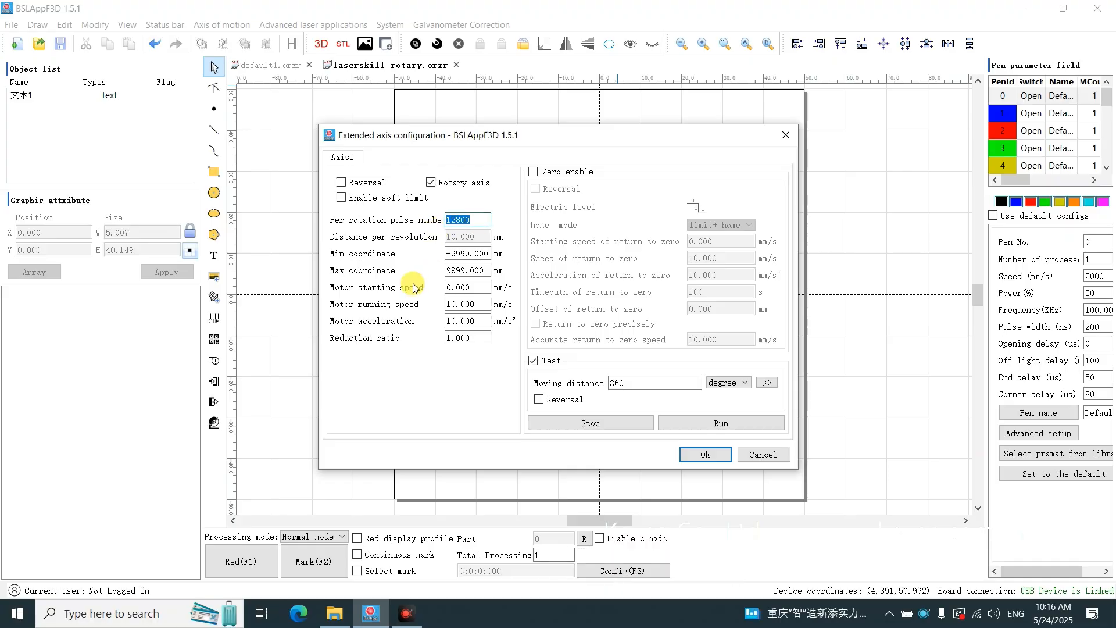
pyautogui.click(471, 339)
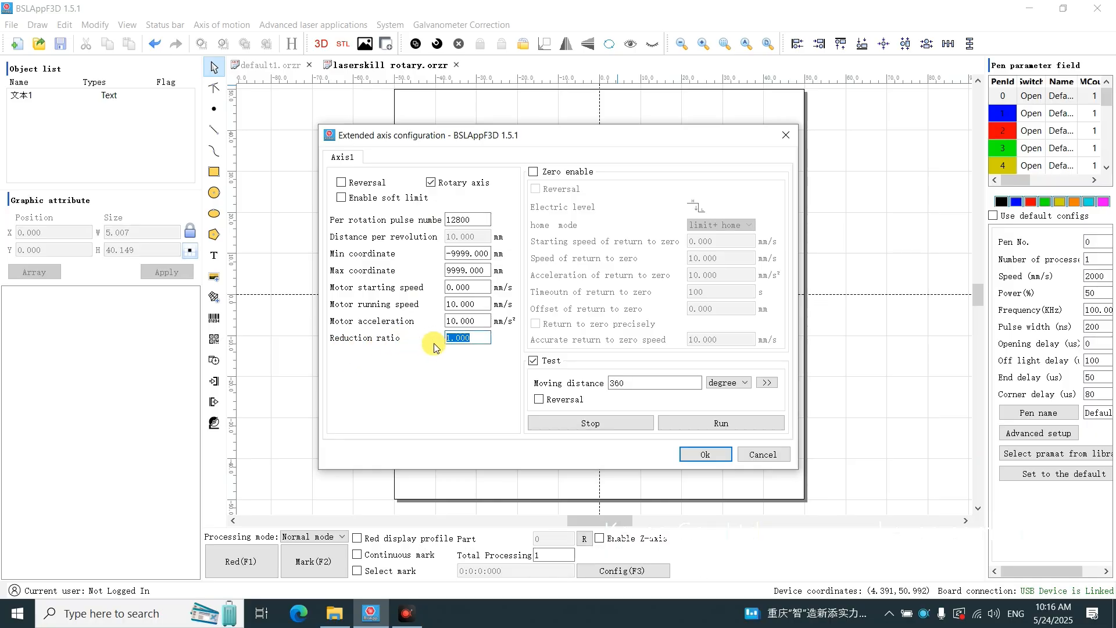
pyautogui.click(478, 339)
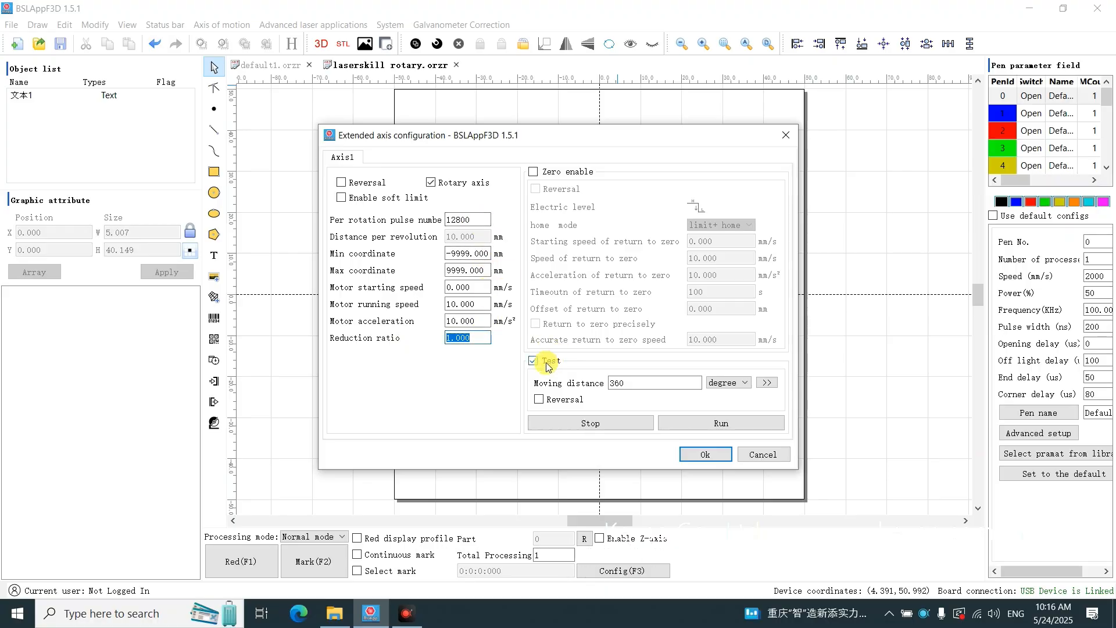
# Run a test rotation of the rotary axis with a moving distance of 360 degrees.
pyautogui.moveTo(640, 382); pyautogui.dragTo(609, 383)
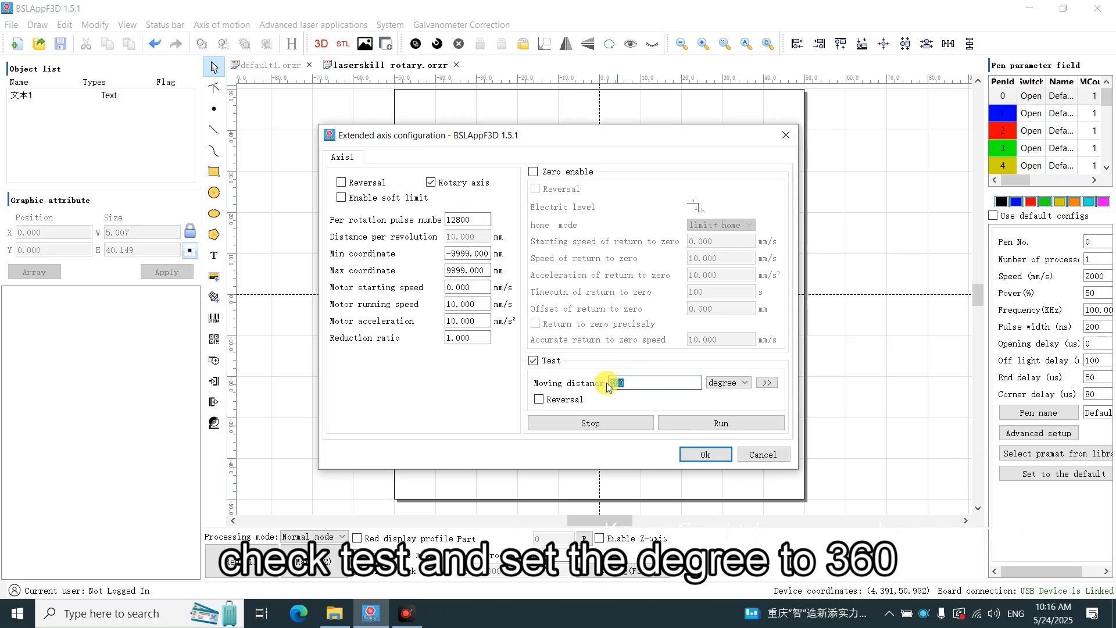
pyautogui.click(702, 425)
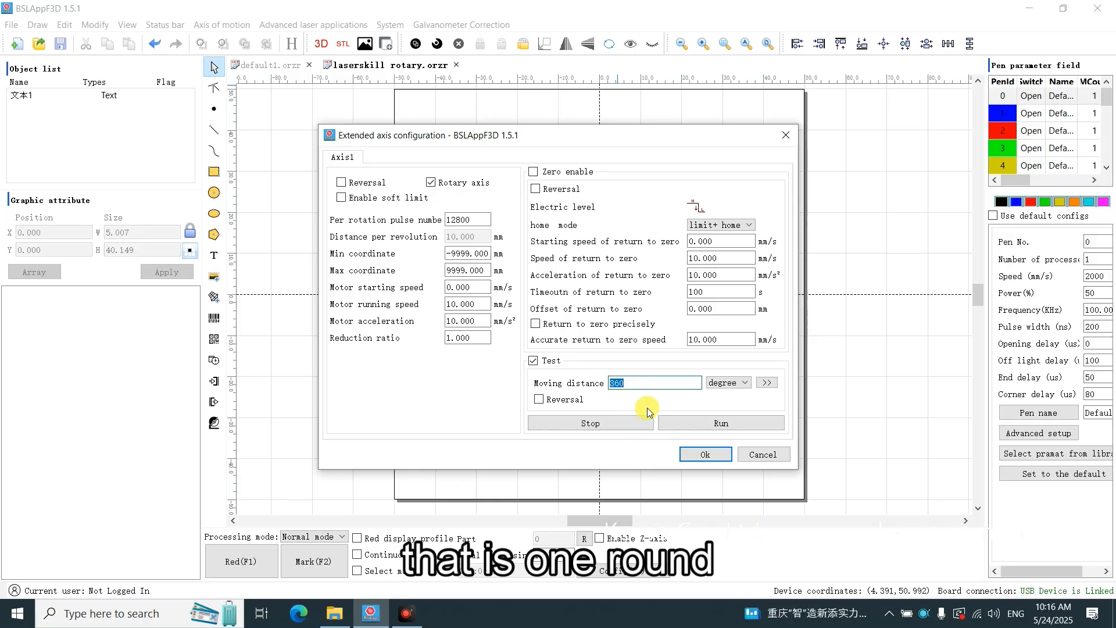
pyautogui.click(701, 422)
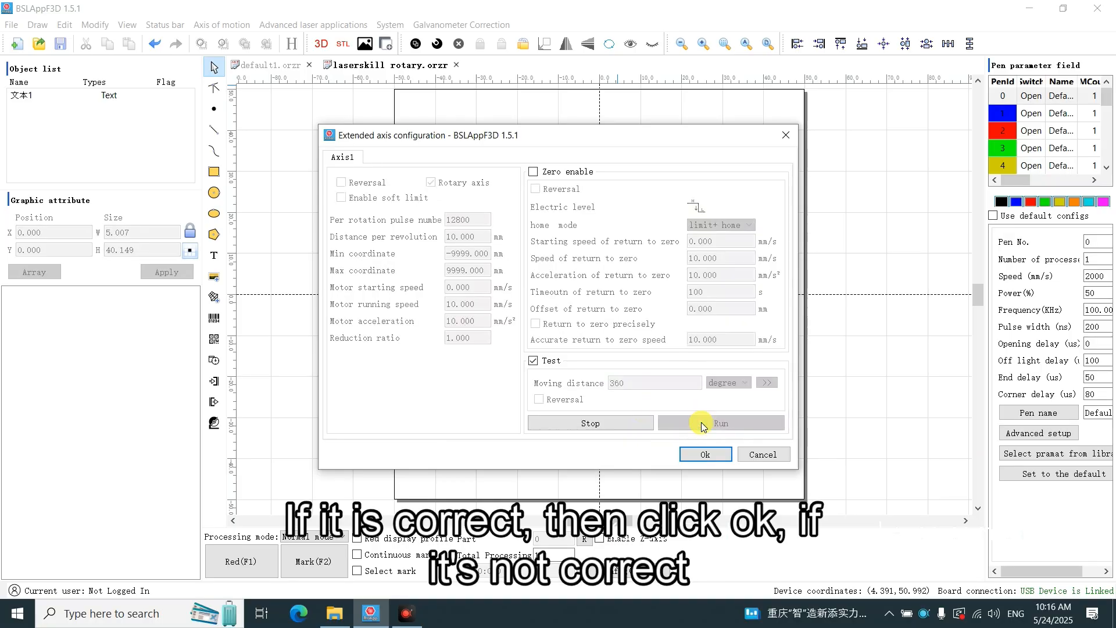
pyautogui.click(704, 456)
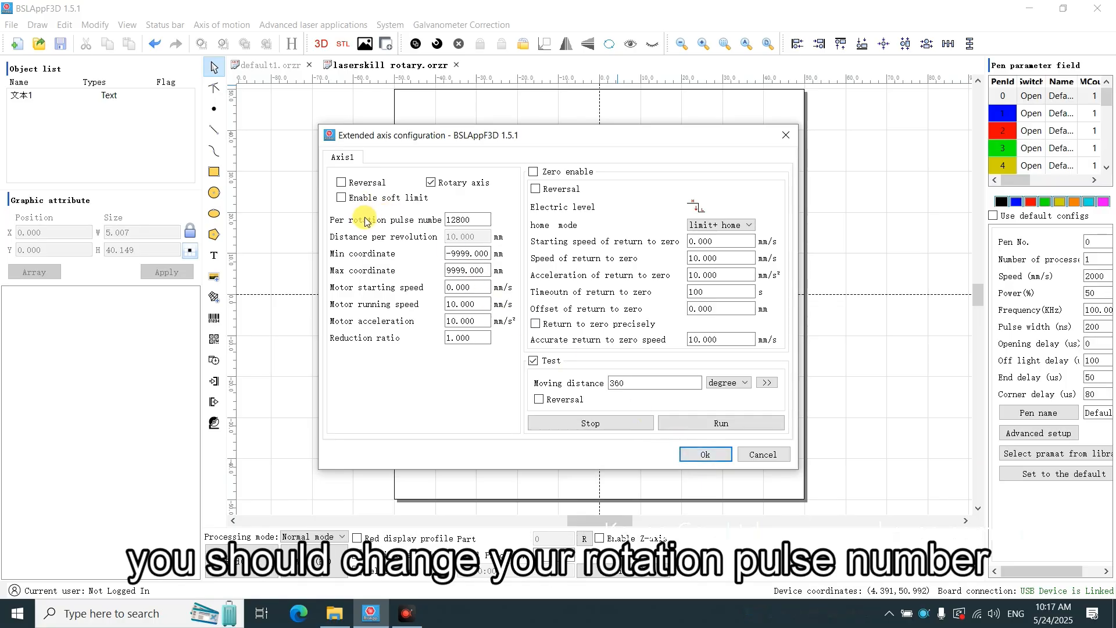
# Review the pulse number, the reduction ratio and the axis calibration's actual movement distance, and dismiss the calibration.
pyautogui.moveTo(474, 220); pyautogui.dragTo(437, 220)
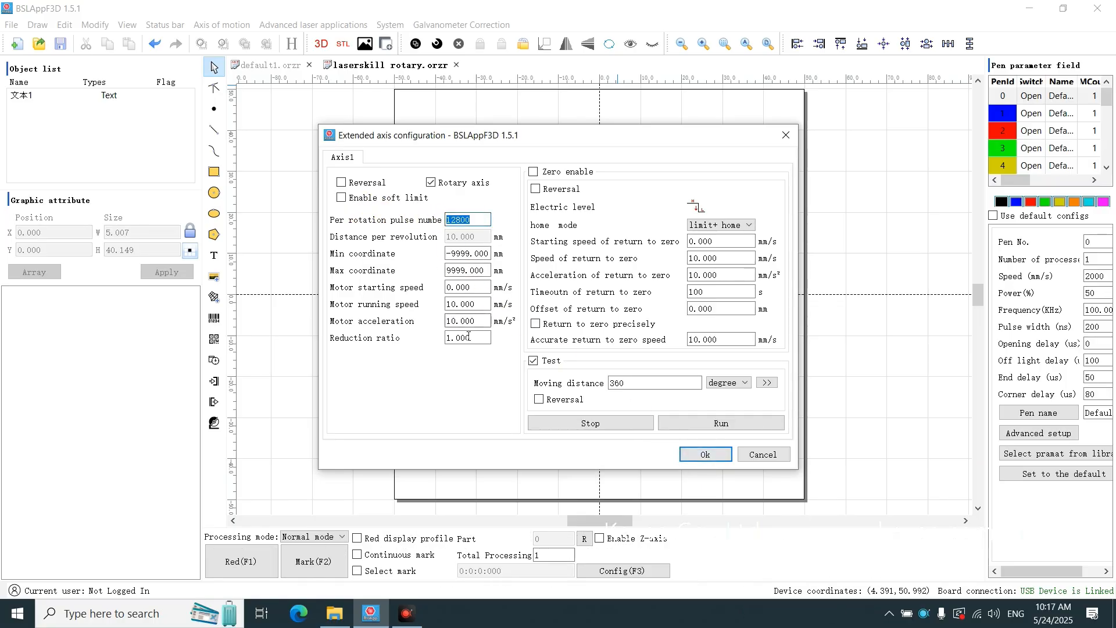
pyautogui.moveTo(474, 339); pyautogui.dragTo(430, 341)
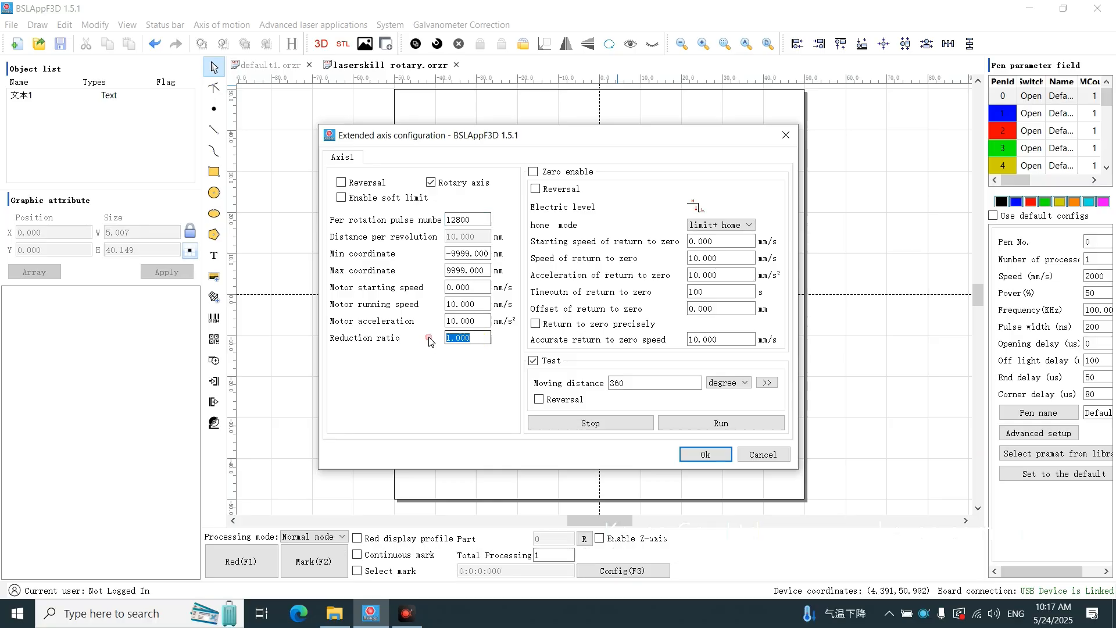
pyautogui.click(769, 383)
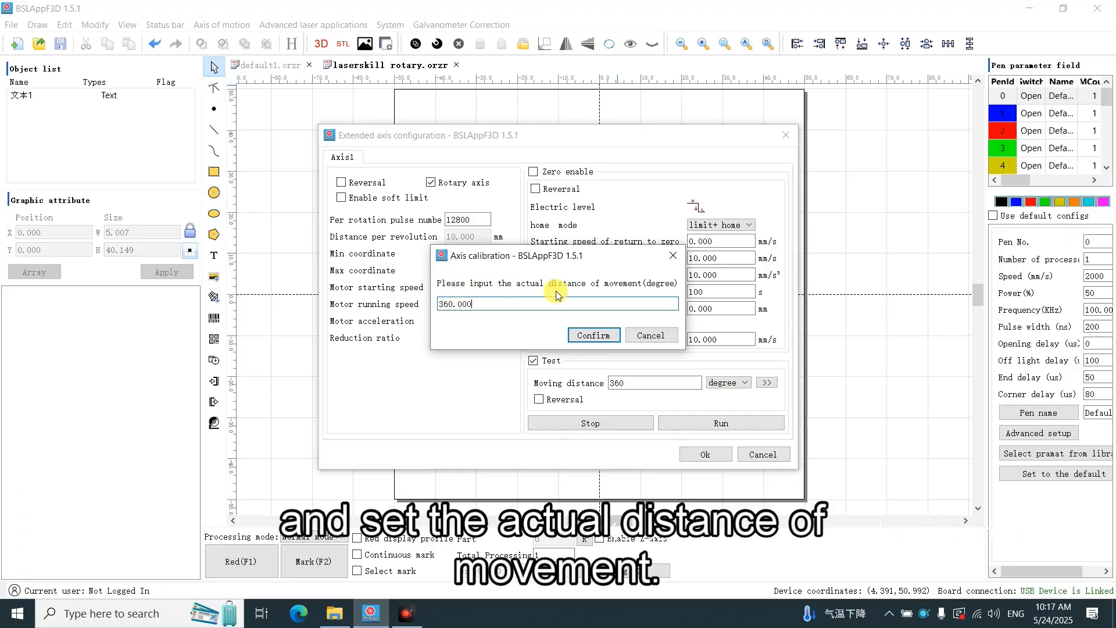
pyautogui.doubleClick(483, 303)
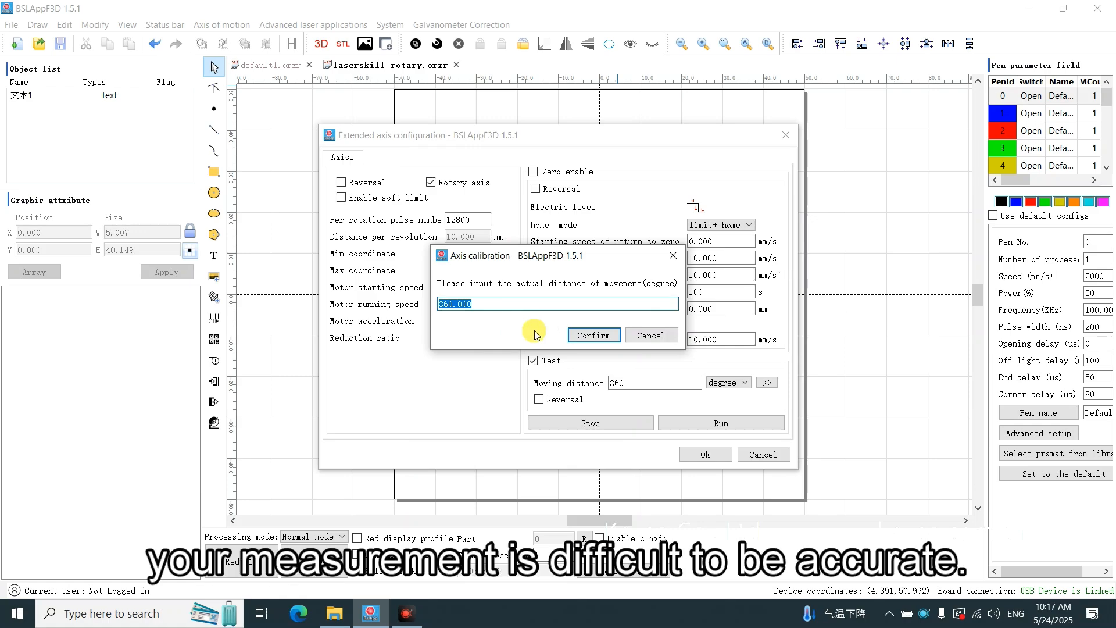
pyautogui.click(643, 336)
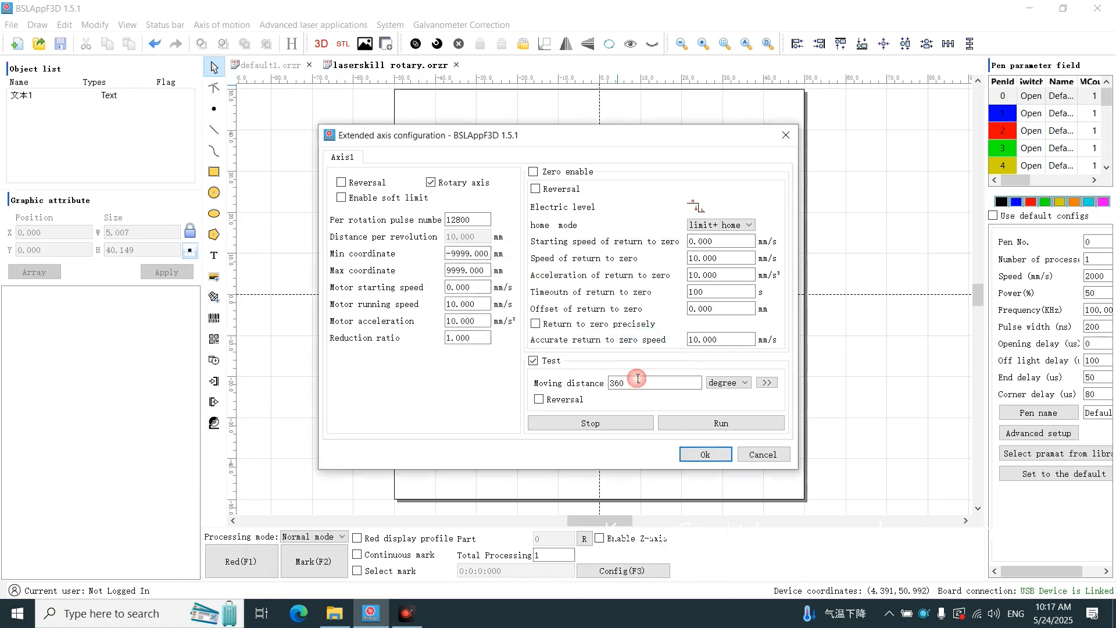
# Recheck the pulse number, reduction ratio and test distance, and accept the extended axis configuration.
pyautogui.moveTo(487, 219); pyautogui.dragTo(429, 220)
pyautogui.click(478, 340)
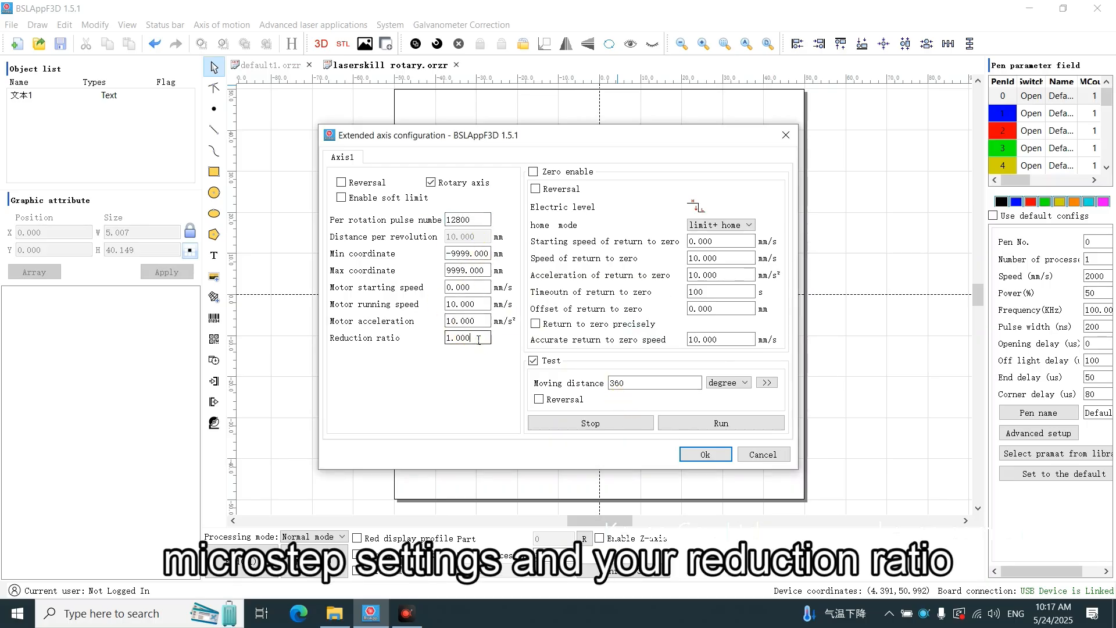
pyautogui.click(644, 384)
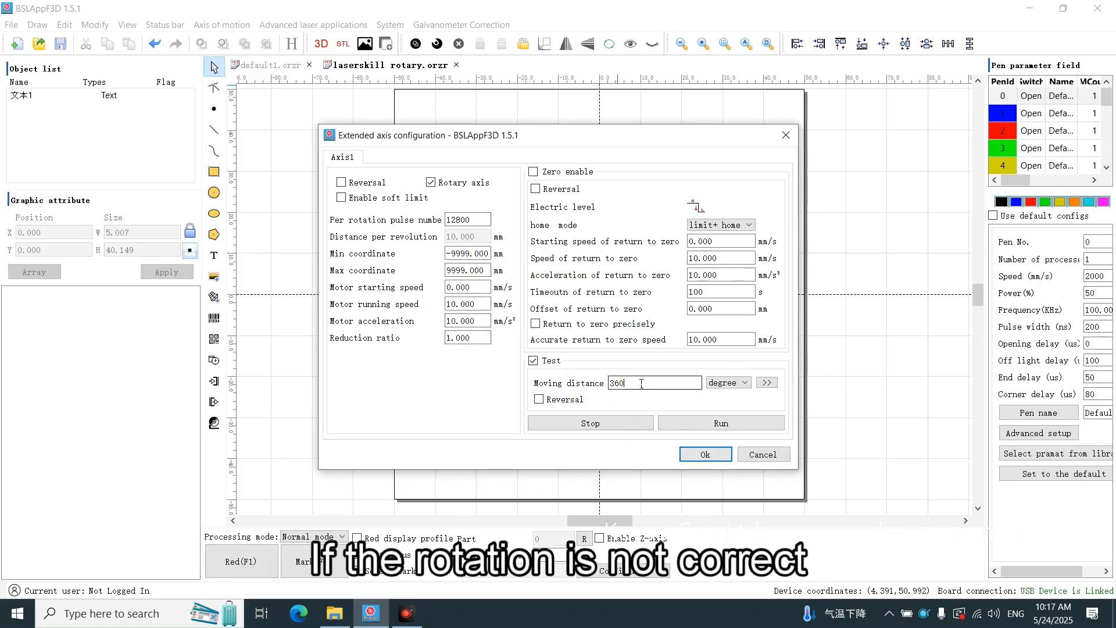
pyautogui.click(709, 458)
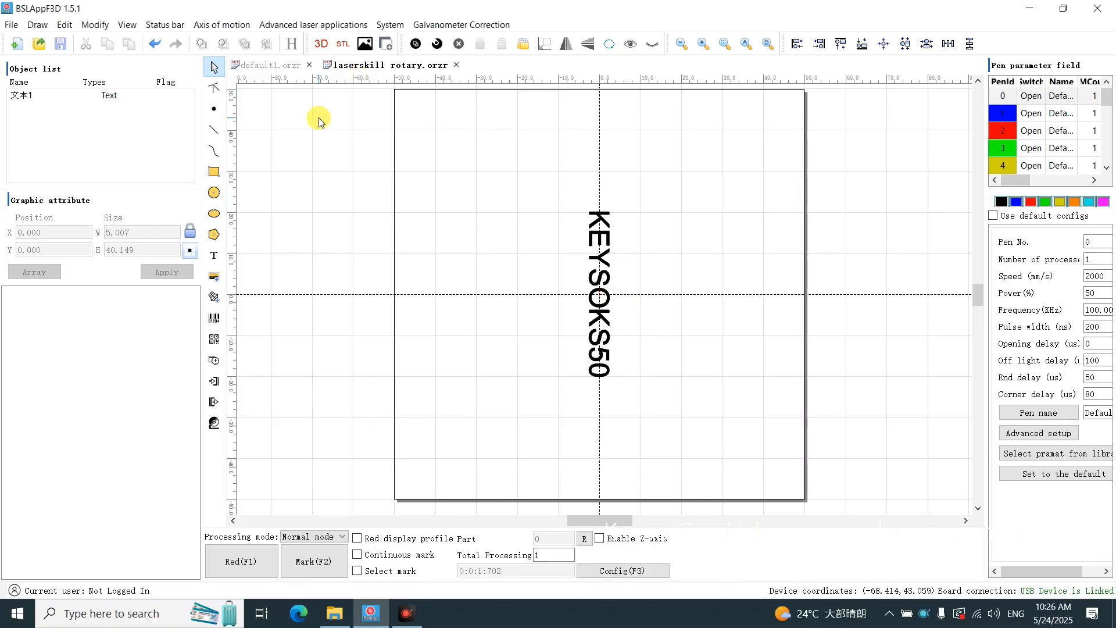
# Open rotation divide marking and examine the split lines across the KEYSOKS50 text in the preview.
pyautogui.click(203, 25)
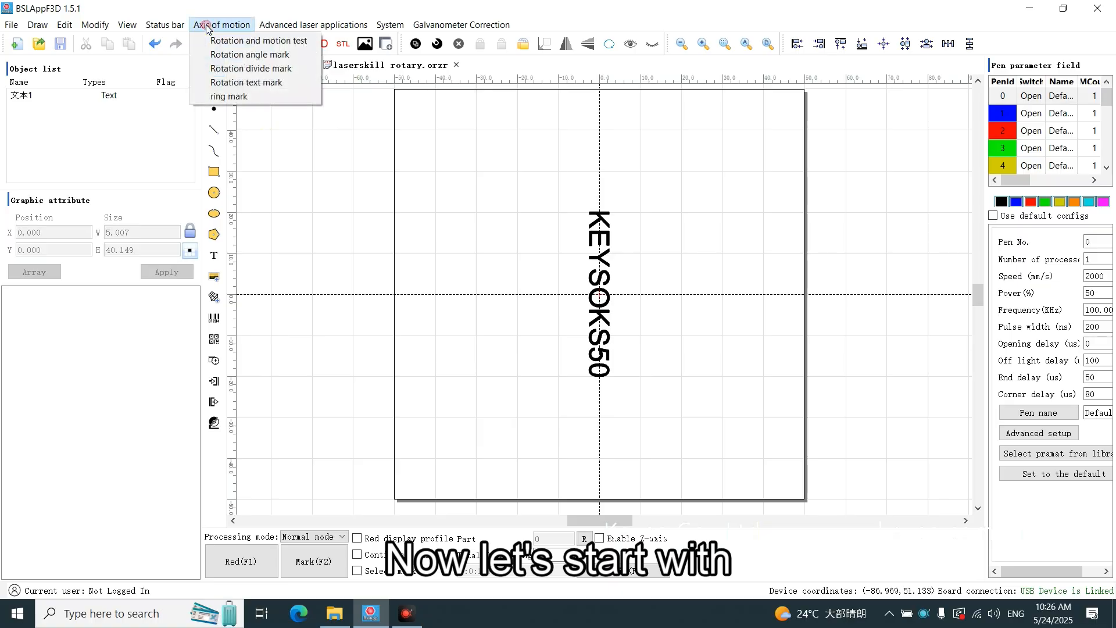
pyautogui.click(230, 68)
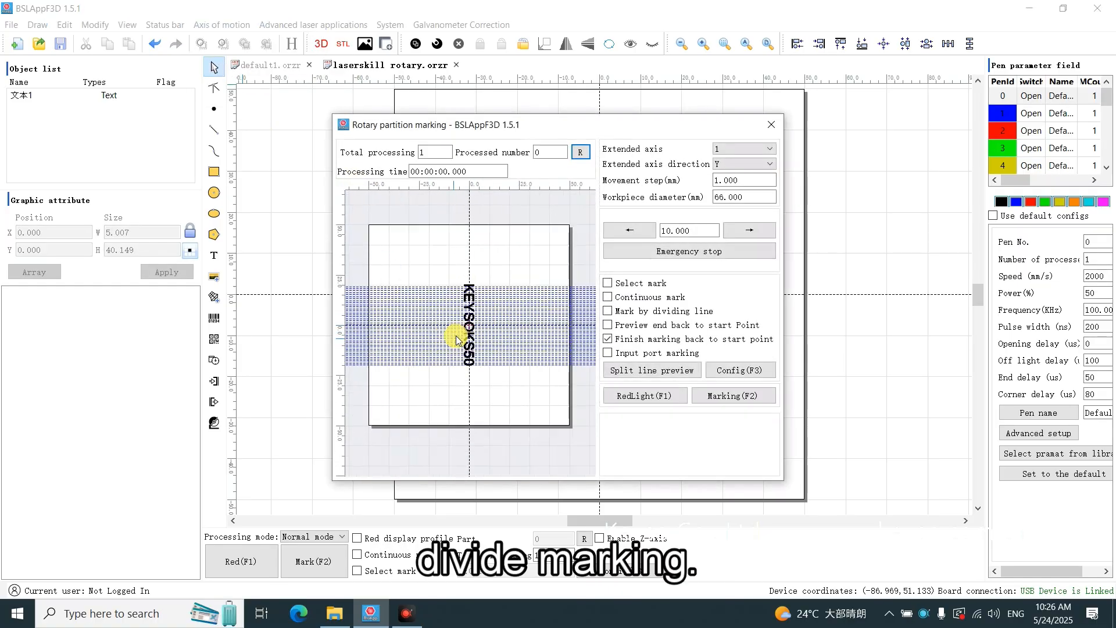
pyautogui.scroll(5, 457, 340)
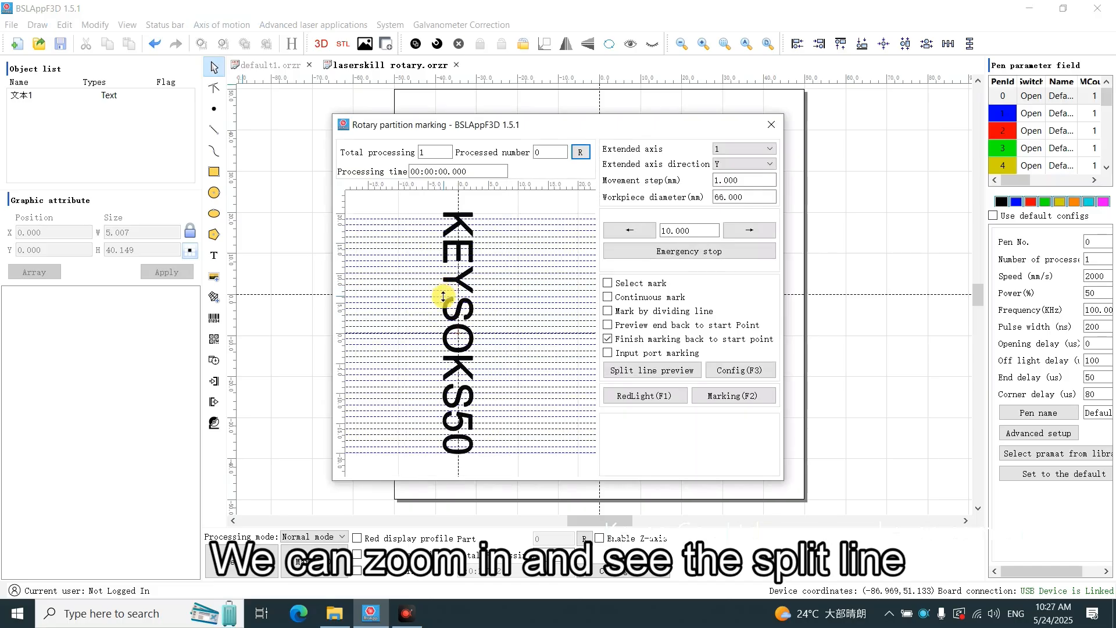
pyautogui.scroll(1, 443, 297)
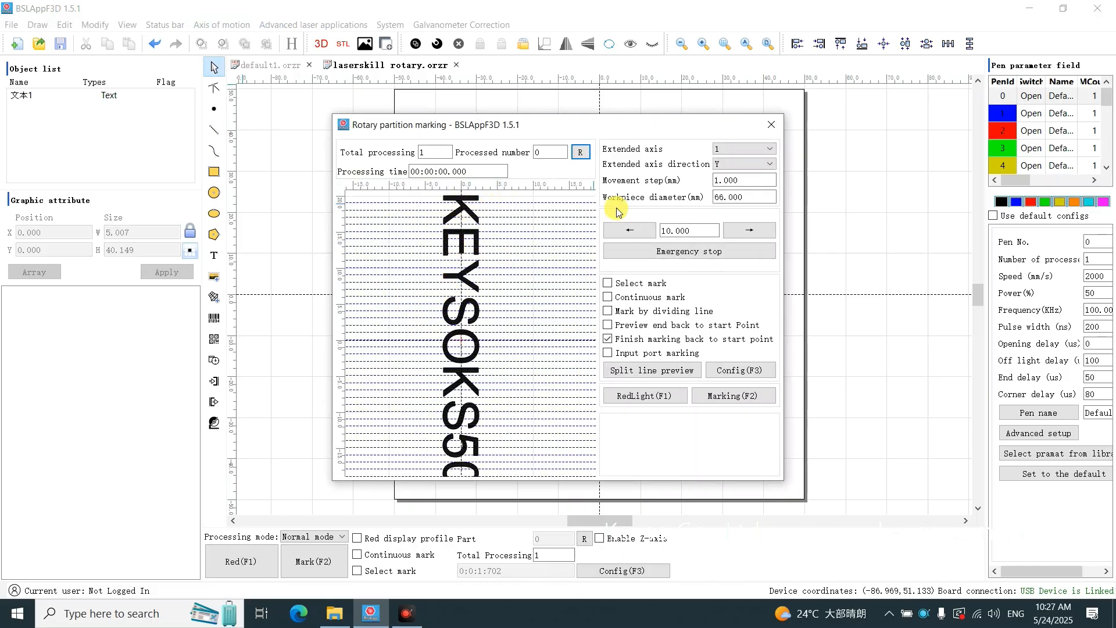
# Try the extended axis direction X and preview the split lines over the text.
pyautogui.click(727, 161)
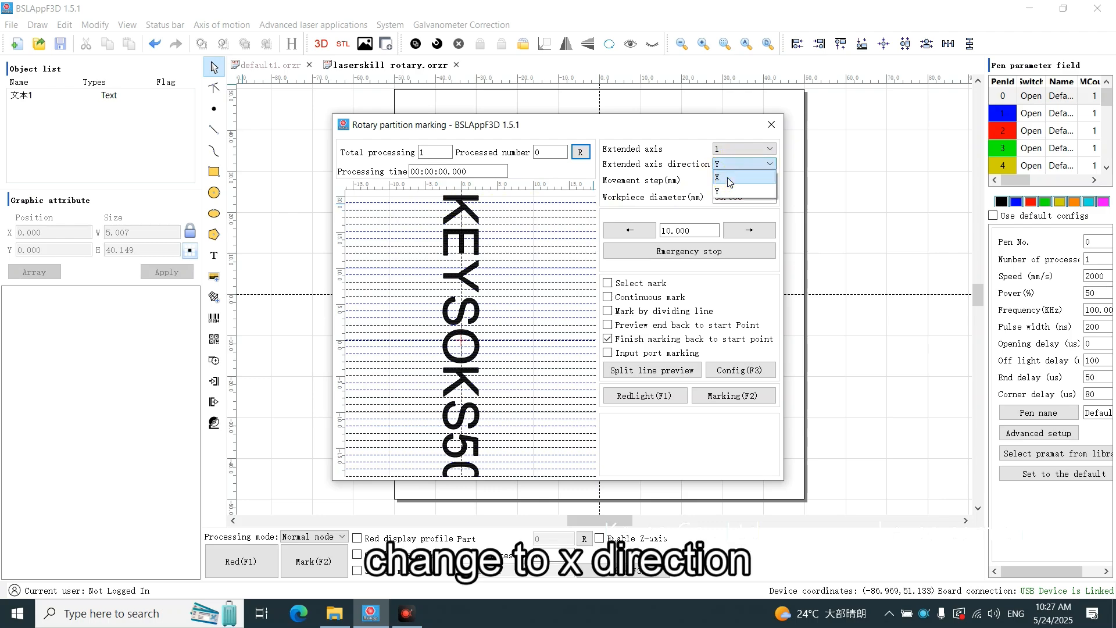
pyautogui.click(728, 179)
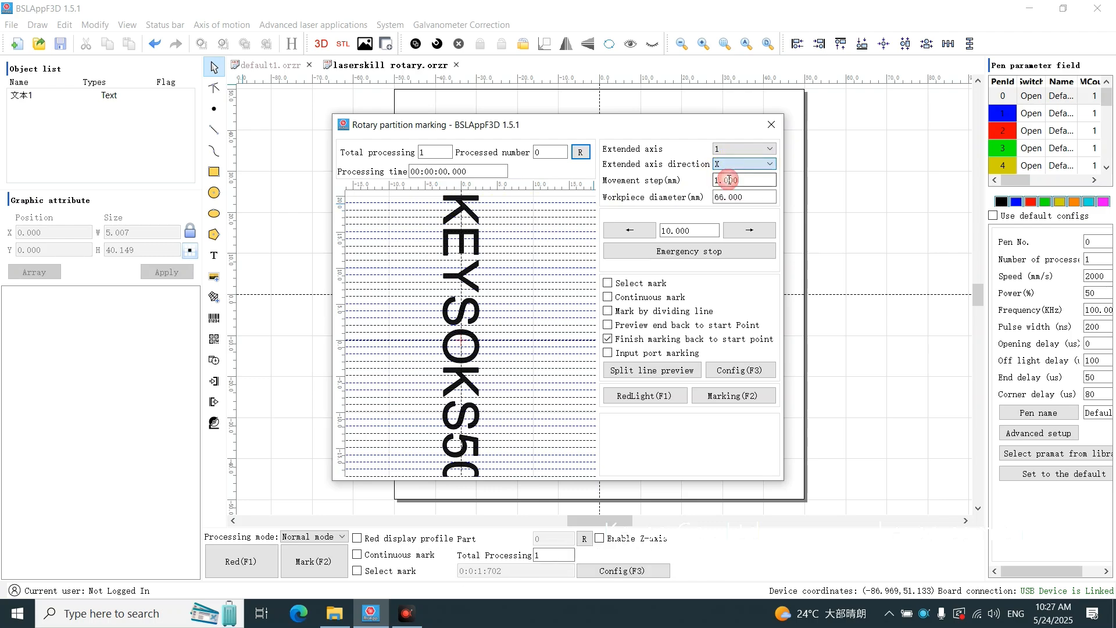
pyautogui.click(633, 375)
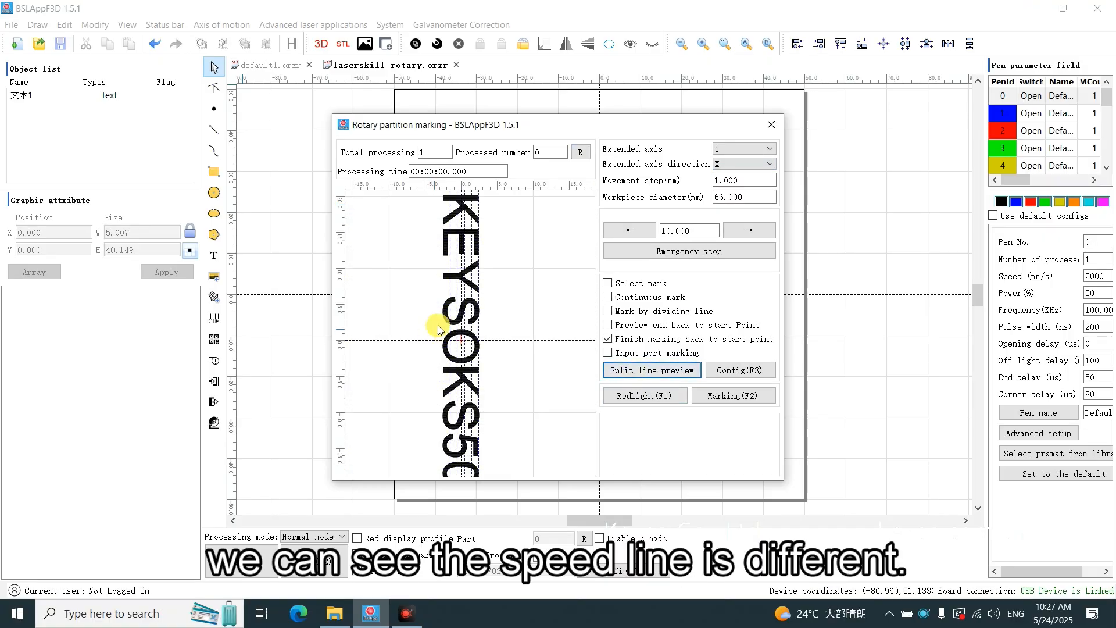
pyautogui.scroll(2, 462, 306)
pyautogui.scroll(1, 462, 306)
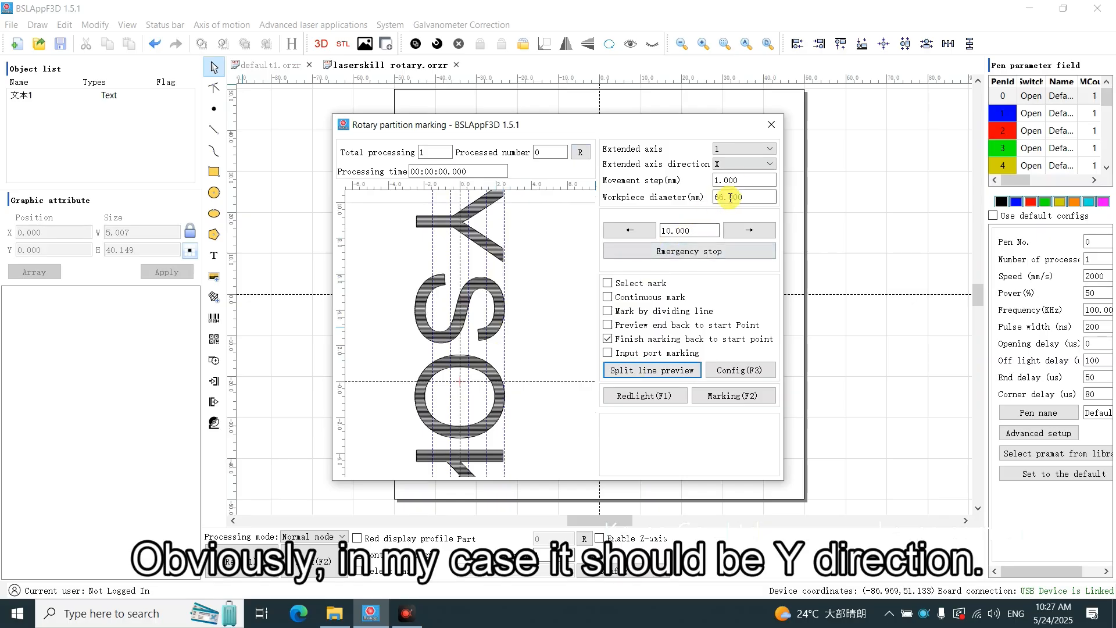
# Set the extended axis direction to Y and preview the split lines over the whole text.
pyautogui.click(744, 164)
pyautogui.click(739, 182)
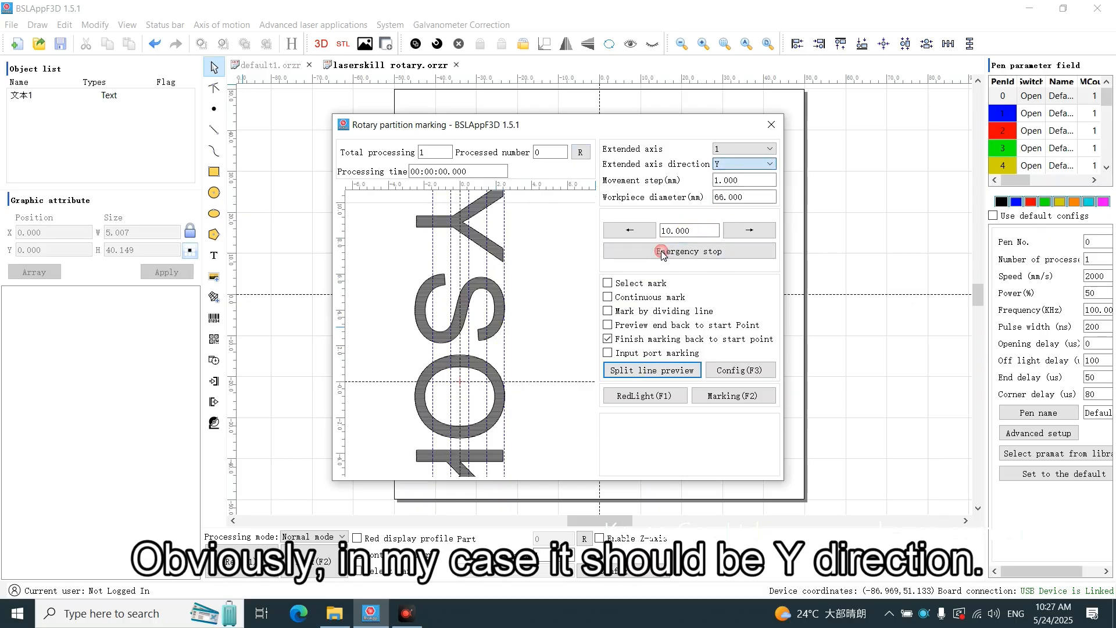
pyautogui.click(636, 370)
pyautogui.scroll(1, 438, 291)
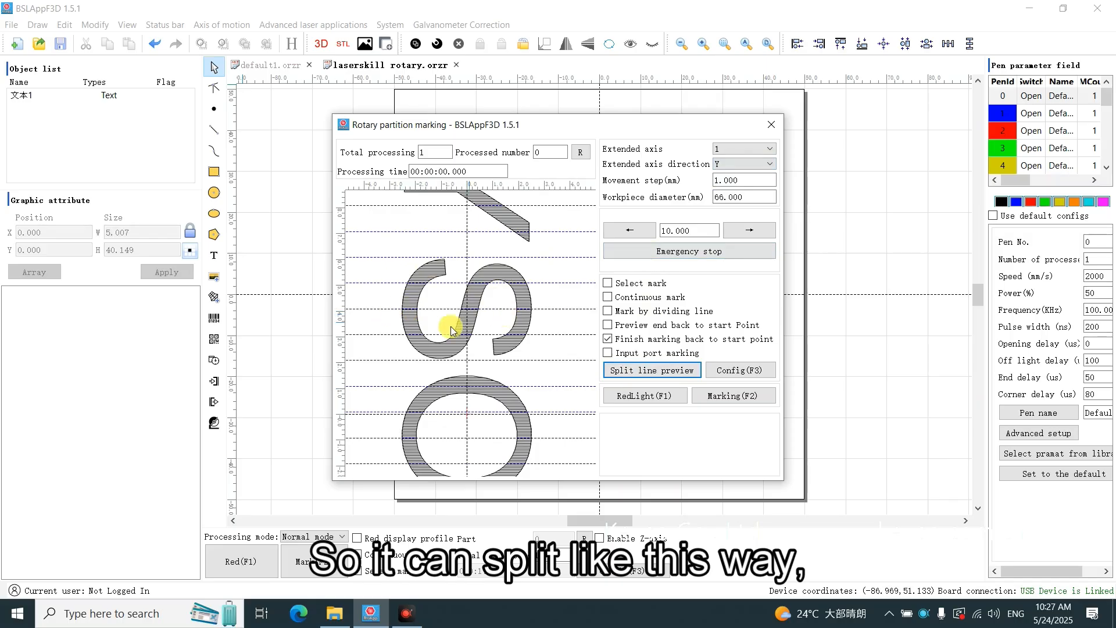
pyautogui.scroll(-3, 487, 348)
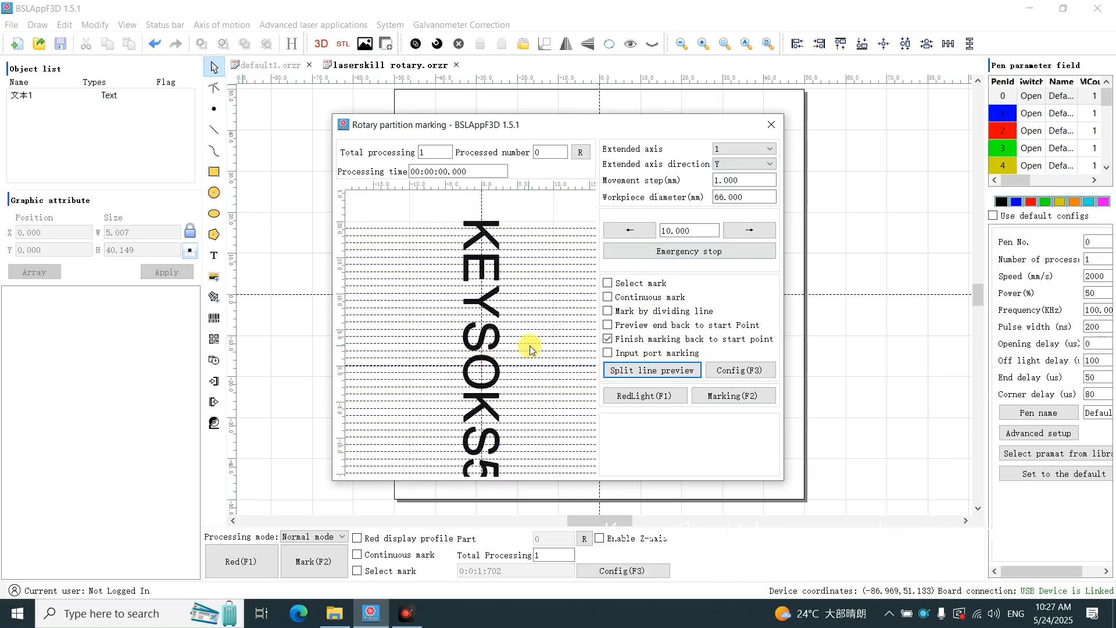
pyautogui.scroll(2, 509, 343)
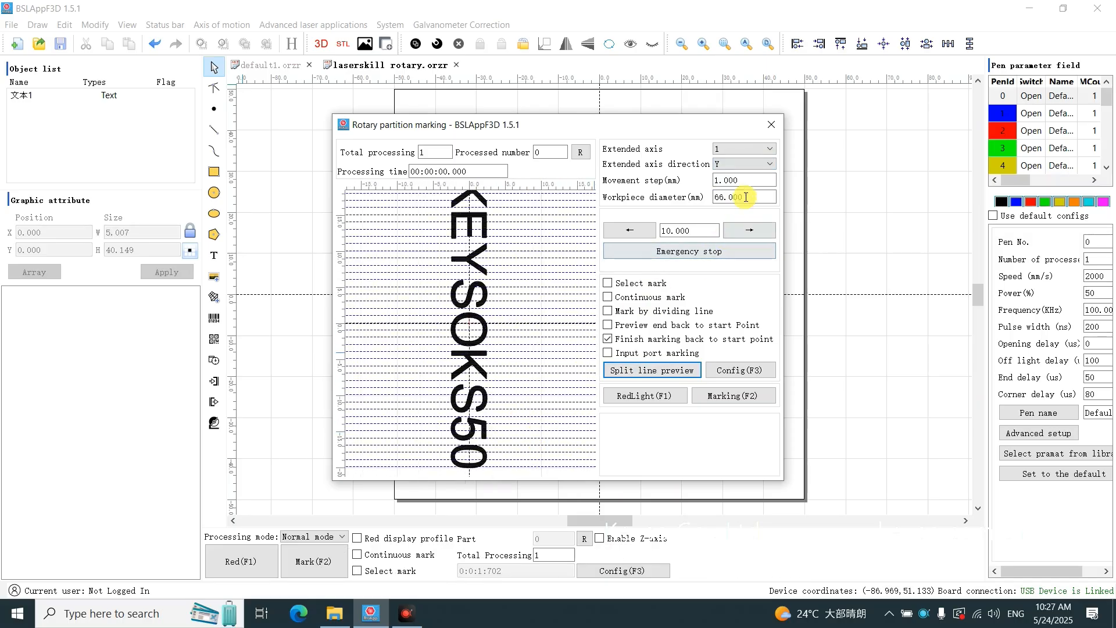
# Try a movement step of 0.1 mm, and set it to 1 mm instead.
pyautogui.moveTo(746, 175); pyautogui.dragTo(705, 179)
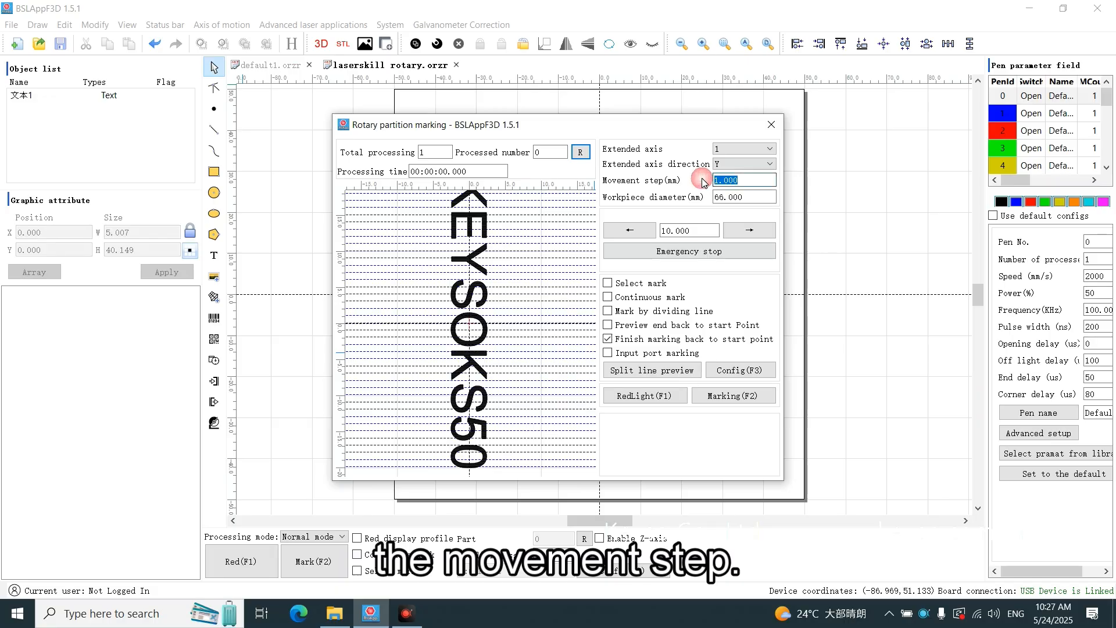
pyautogui.click(641, 227)
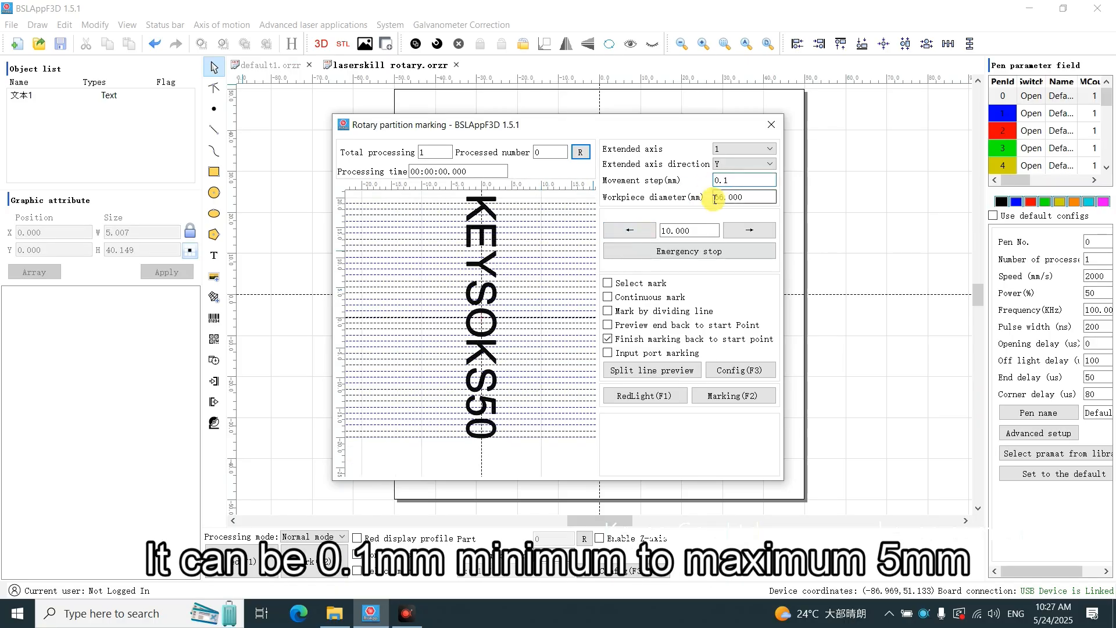
pyautogui.moveTo(742, 179); pyautogui.dragTo(696, 182)
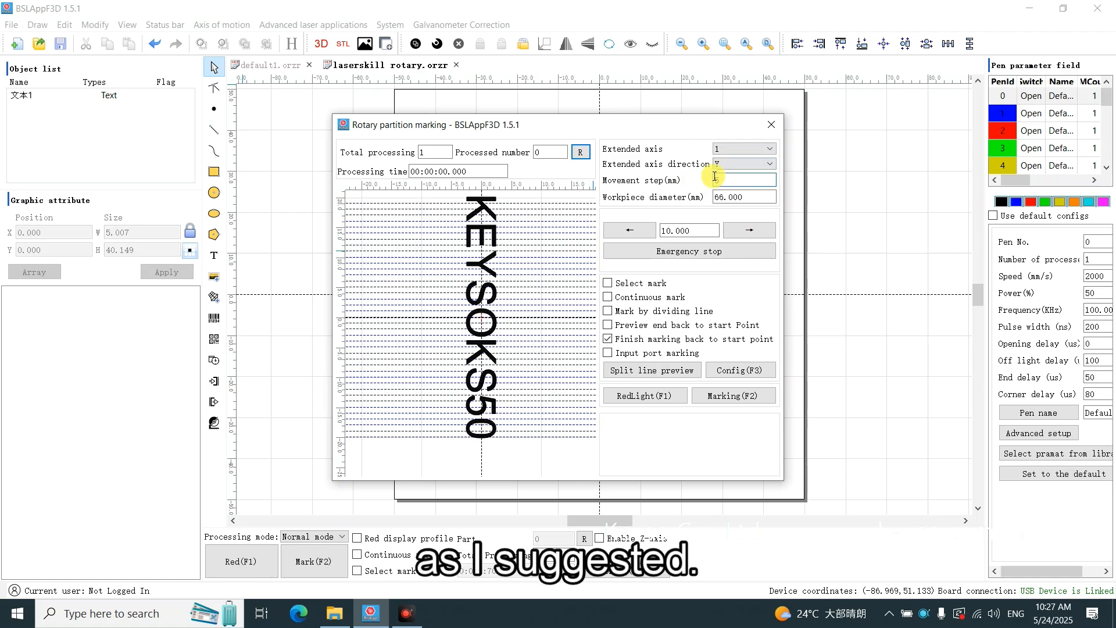
pyautogui.press('BackSpace')
pyautogui.write('1')
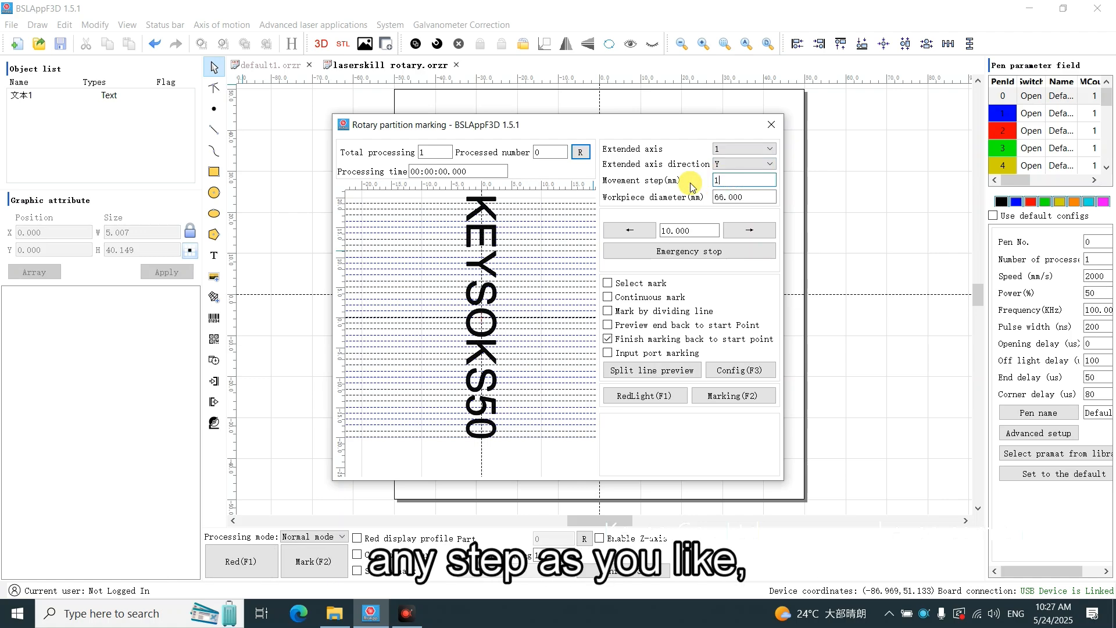
# Check the workpiece diameter for the divide marking, and run and stop the red light preview of the KEYSOKS50 text.
pyautogui.click(747, 197)
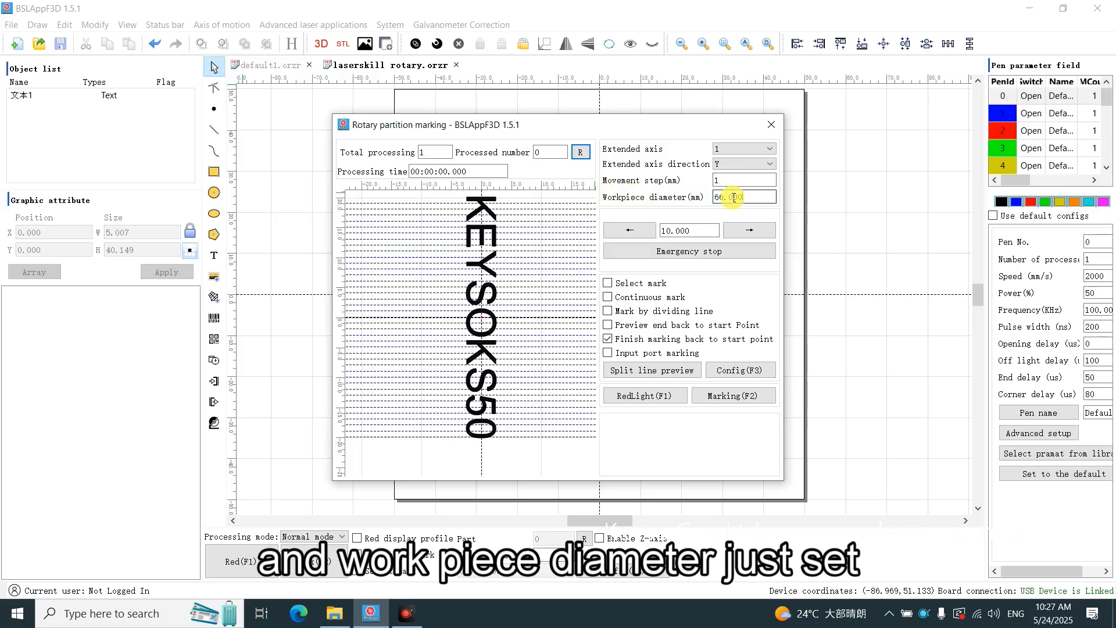
pyautogui.doubleClick(756, 197)
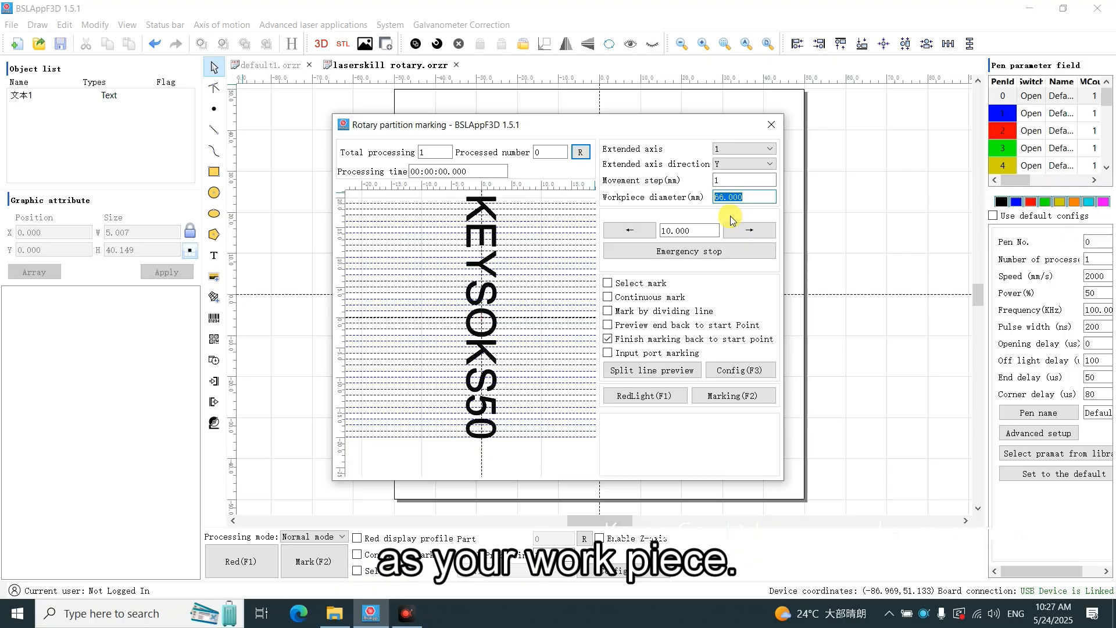
pyautogui.moveTo(759, 198); pyautogui.dragTo(699, 200)
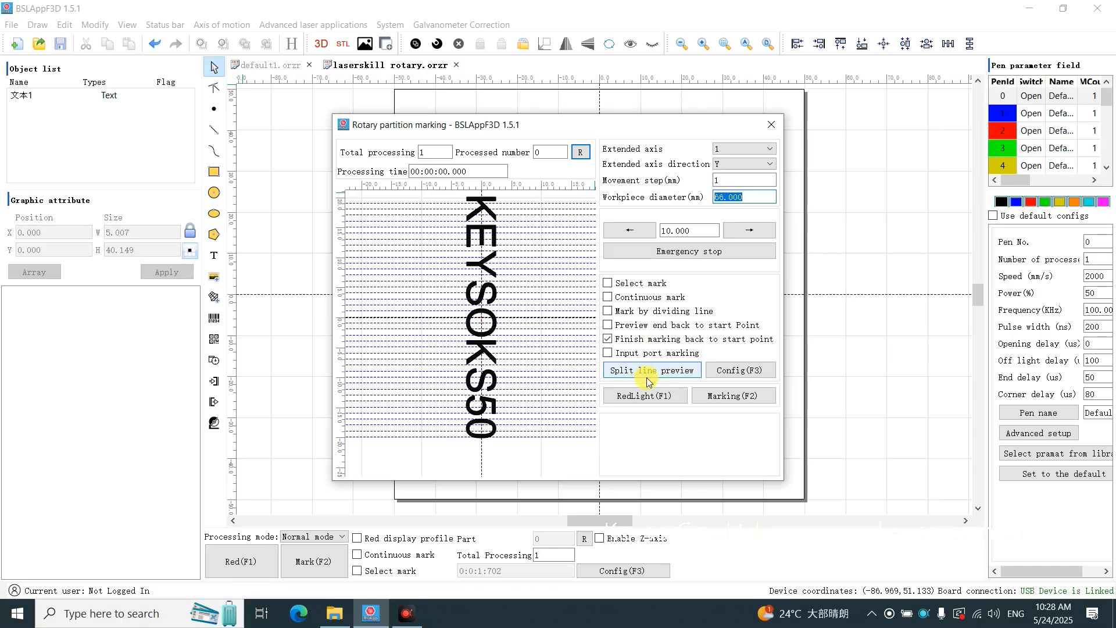
pyautogui.click(648, 399)
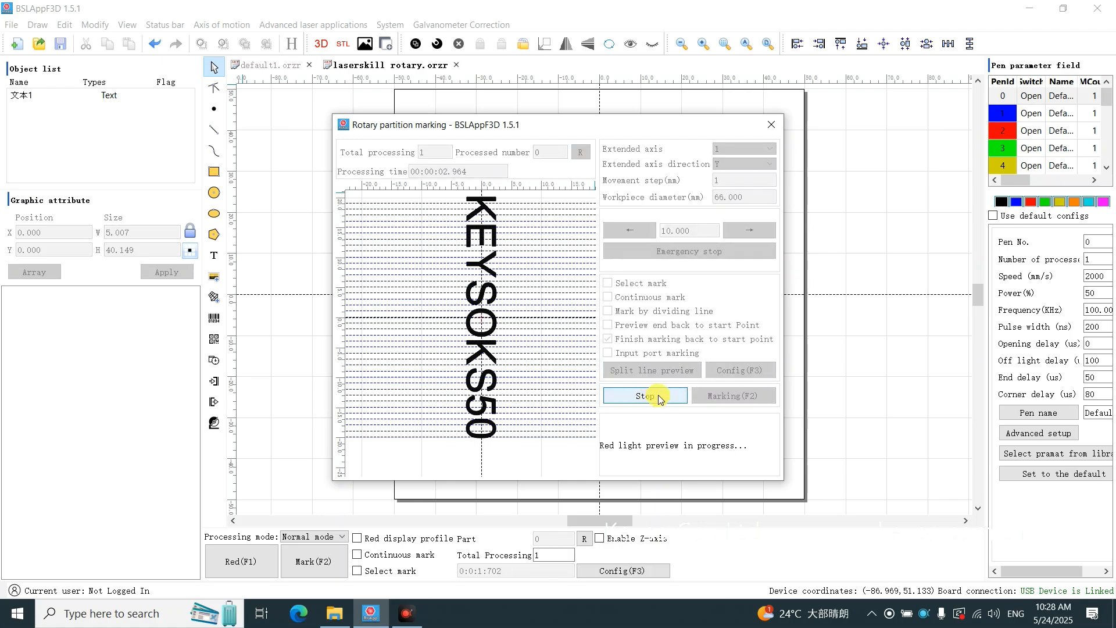
pyautogui.click(659, 397)
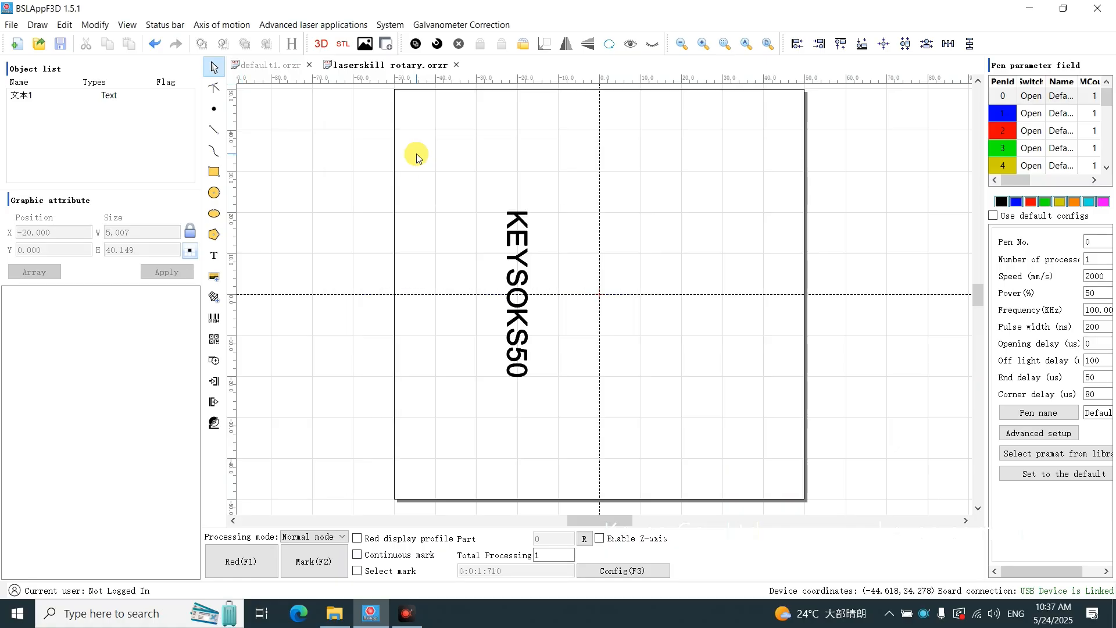
# Apply fill 1 to the KEYSOKS50 text with the outline enabled, angle 0 and line spacing 0.060.
pyautogui.click(217, 26)
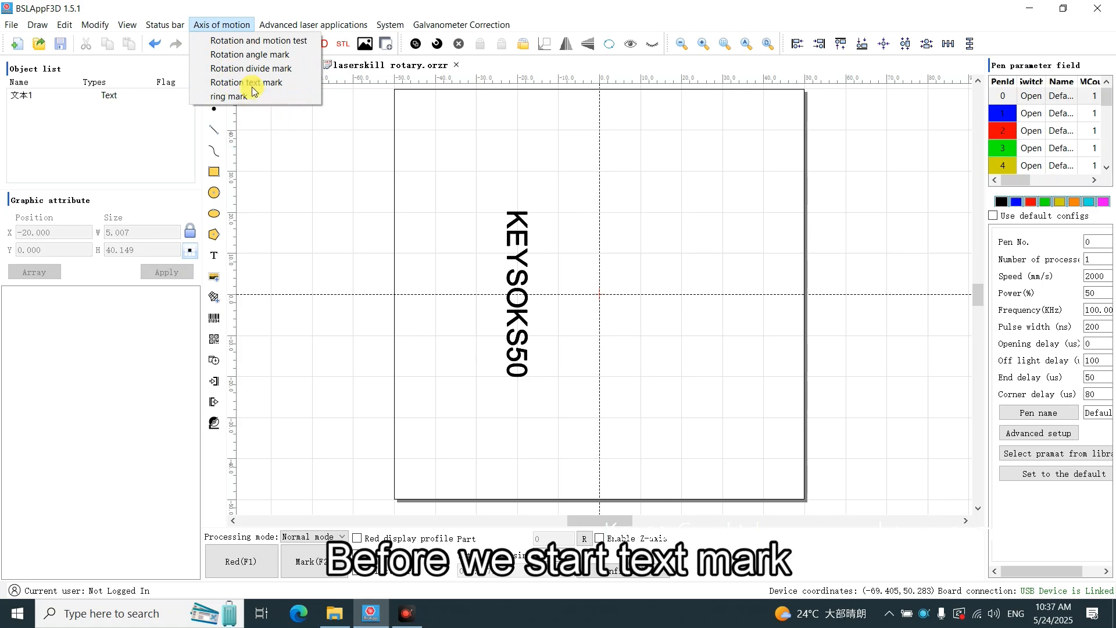
pyautogui.click(512, 254)
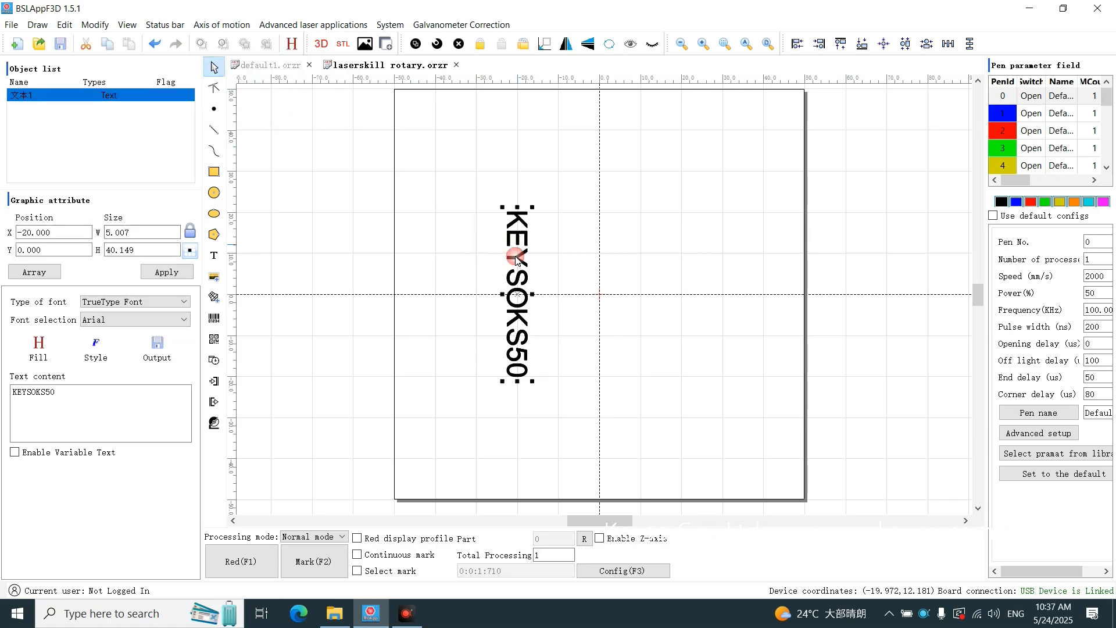
pyautogui.click(38, 347)
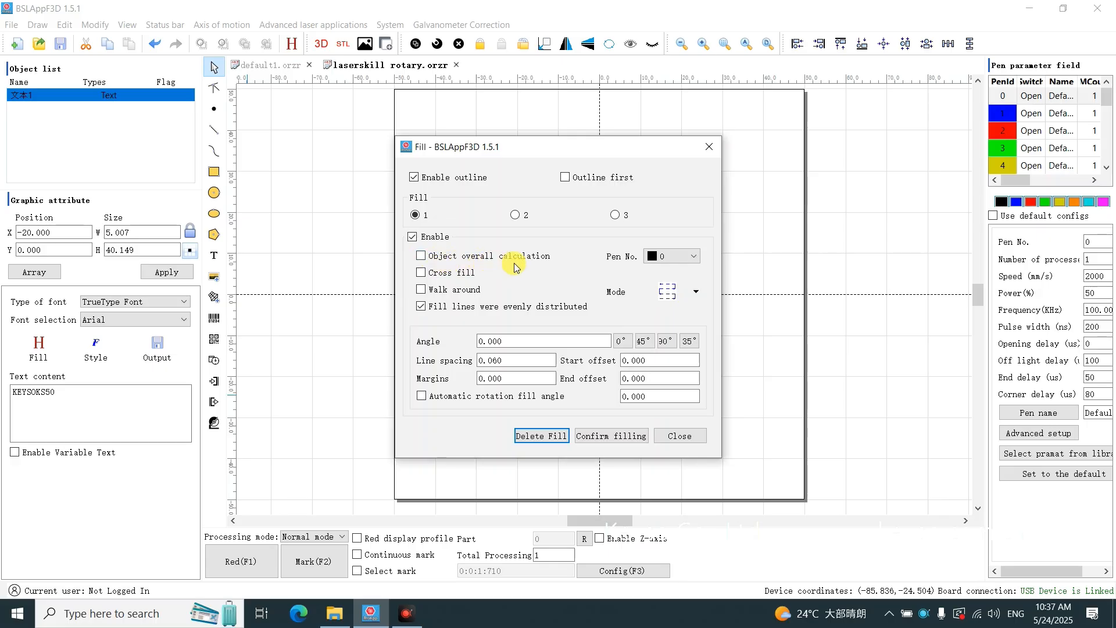
pyautogui.click(588, 437)
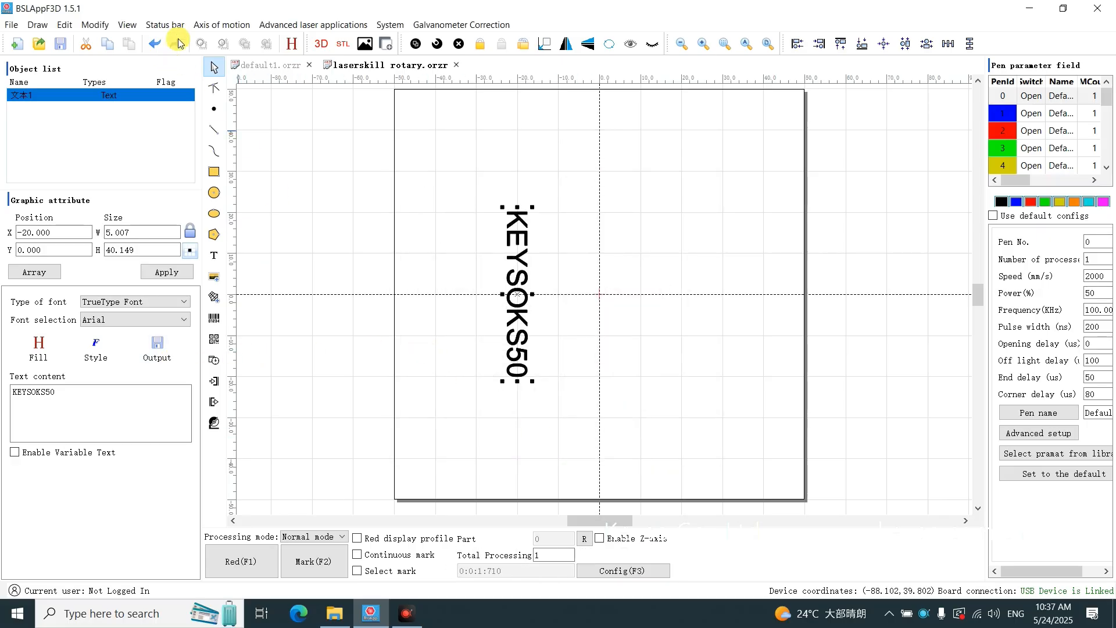
# Open rotation text marking for the filled KEYSOKS50 text and check the workpiece diameter.
pyautogui.click(221, 29)
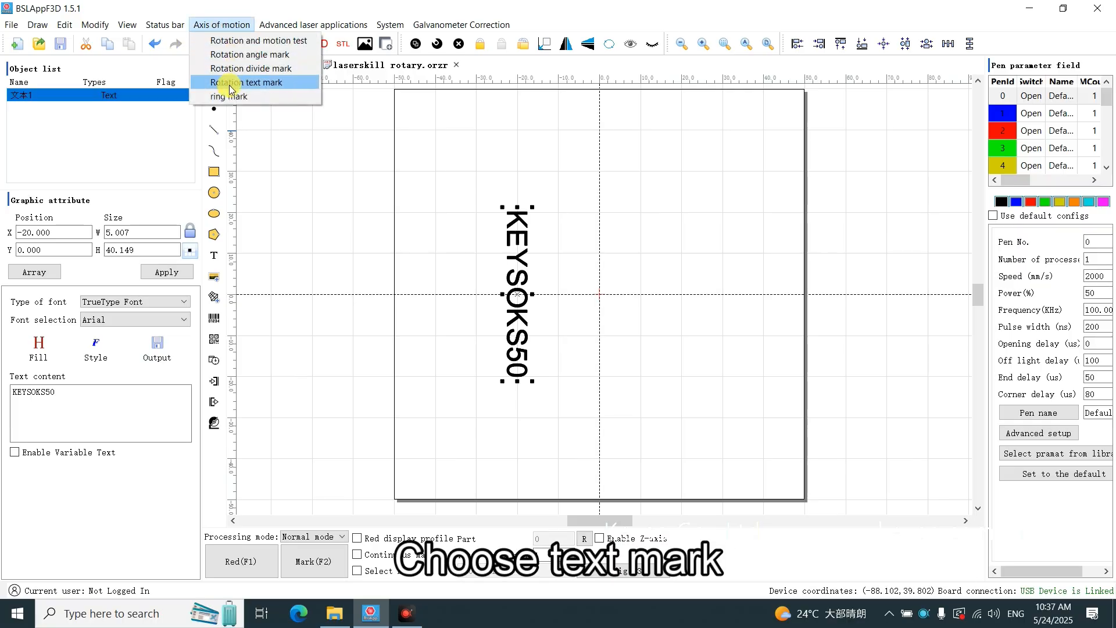
pyautogui.click(259, 85)
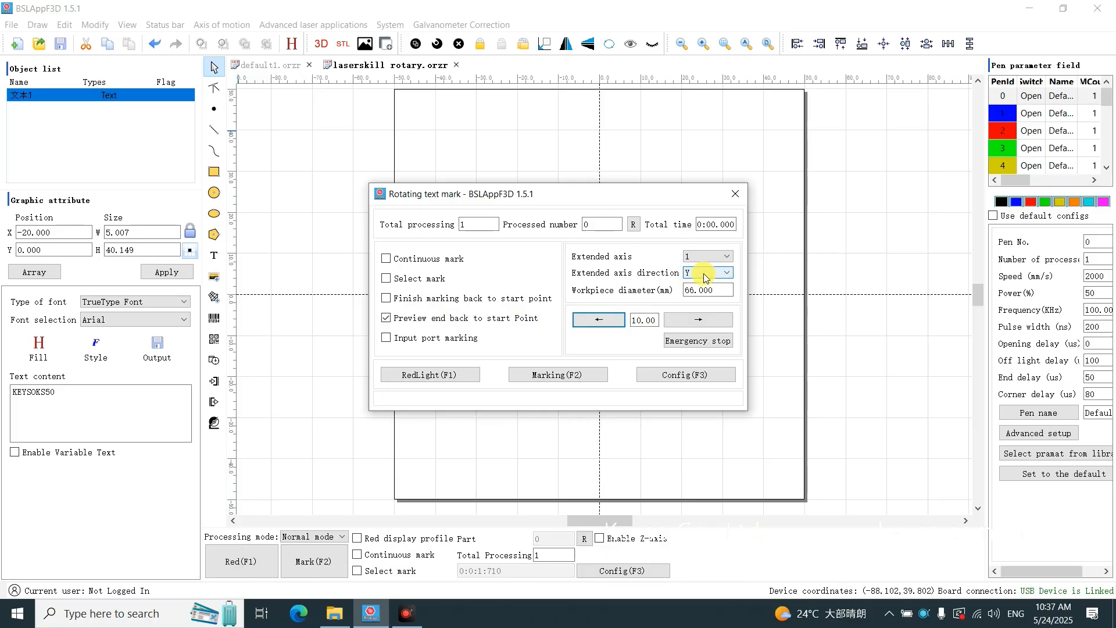
pyautogui.moveTo(715, 290); pyautogui.dragTo(703, 291)
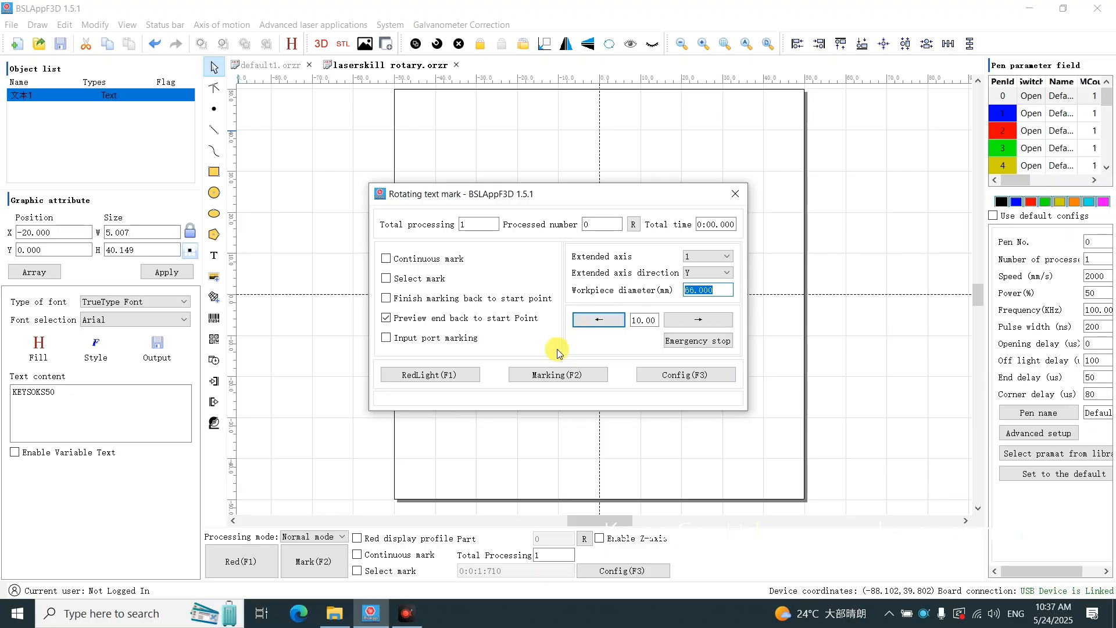
# Run and stop the red light preview of the rotating text, and start marking it on the workpiece.
pyautogui.click(445, 376)
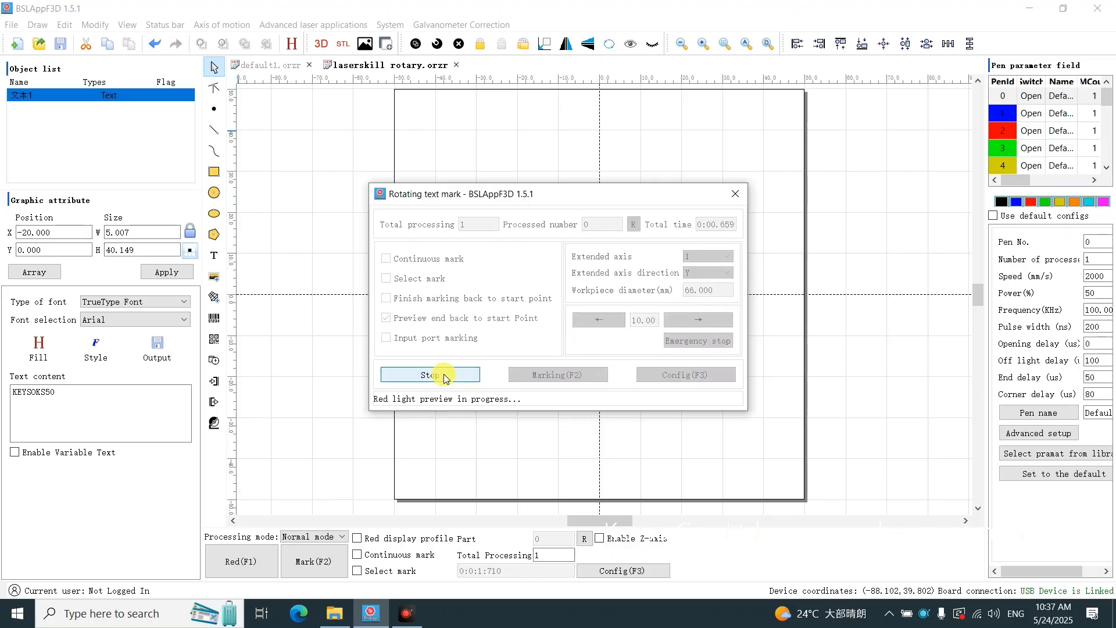
pyautogui.click(461, 375)
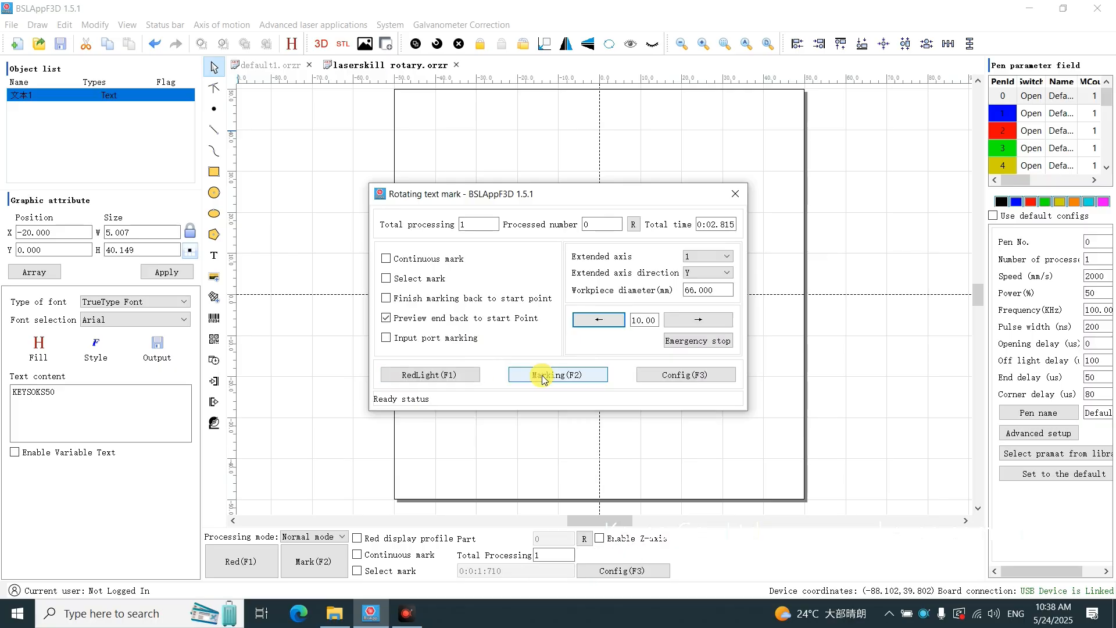
pyautogui.click(542, 376)
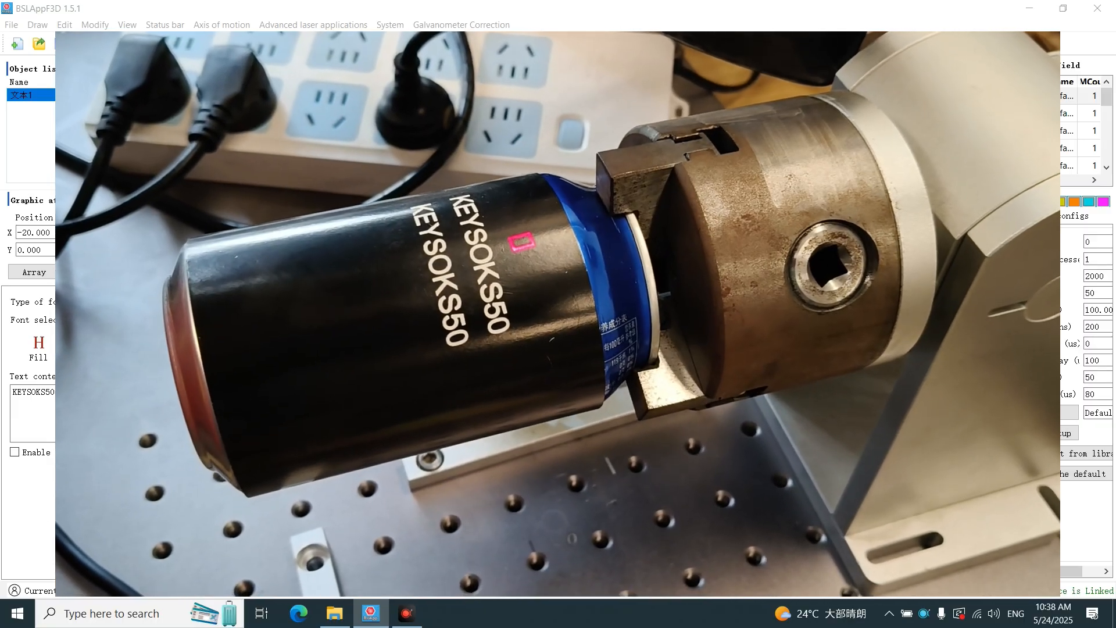